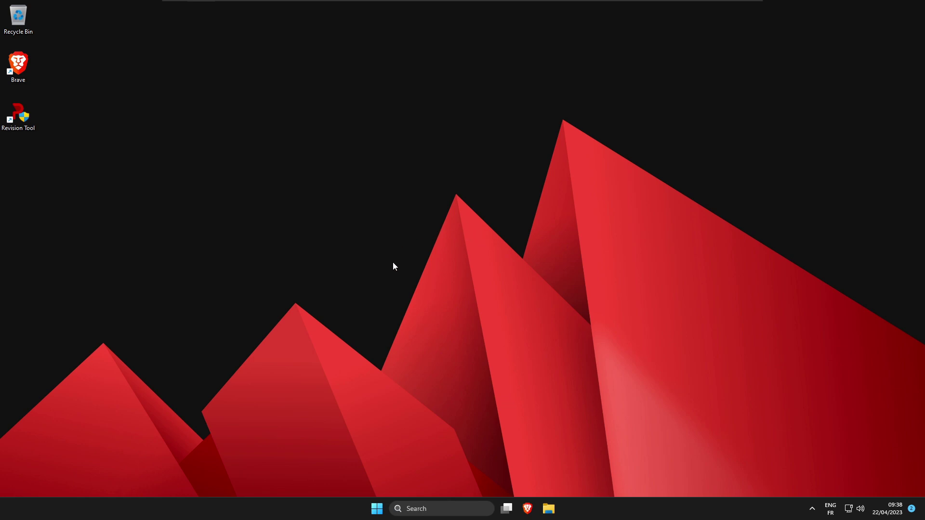
- In Brave, load revi.cc and go to the ReviOS Downloads page
{"action": "left_click", "coordinate": [527, 509]}
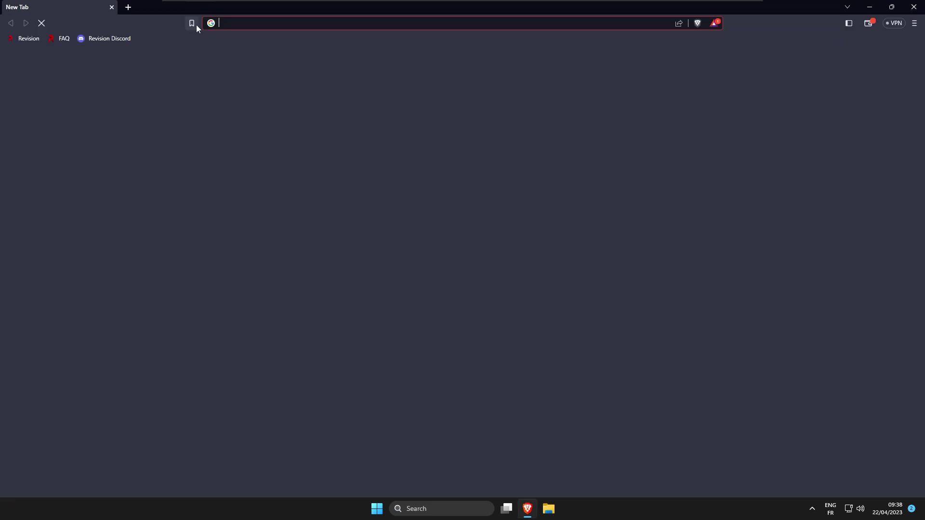
{"action": "left_click", "coordinate": [221, 24]}
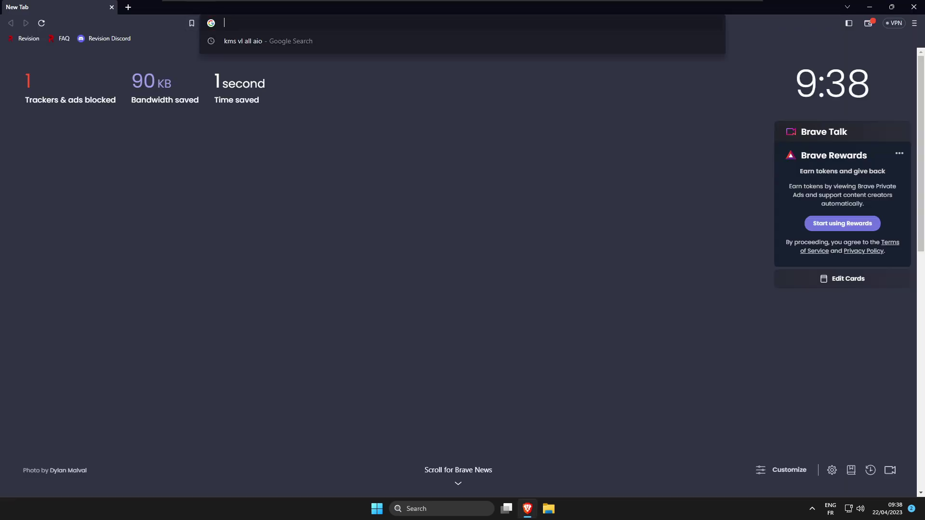
{"action": "type", "text": "revi.cc"}
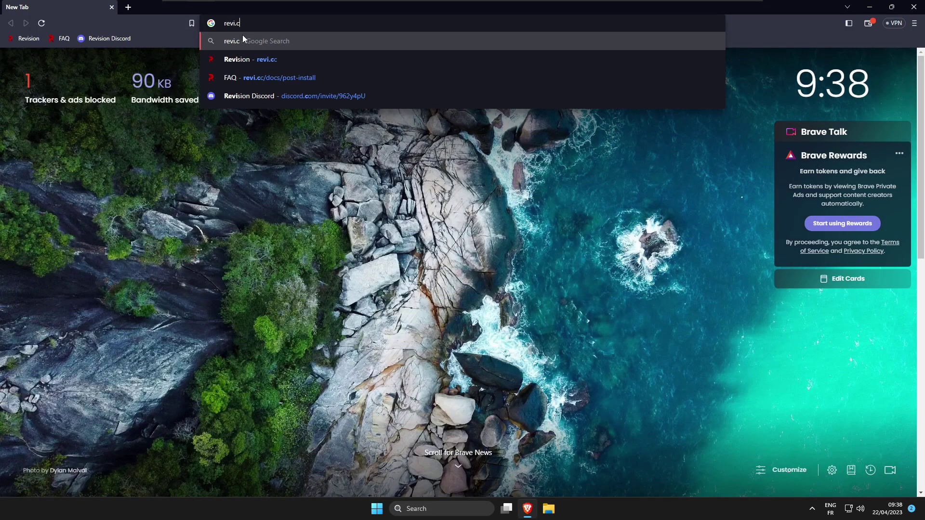
{"action": "key", "text": "Return"}
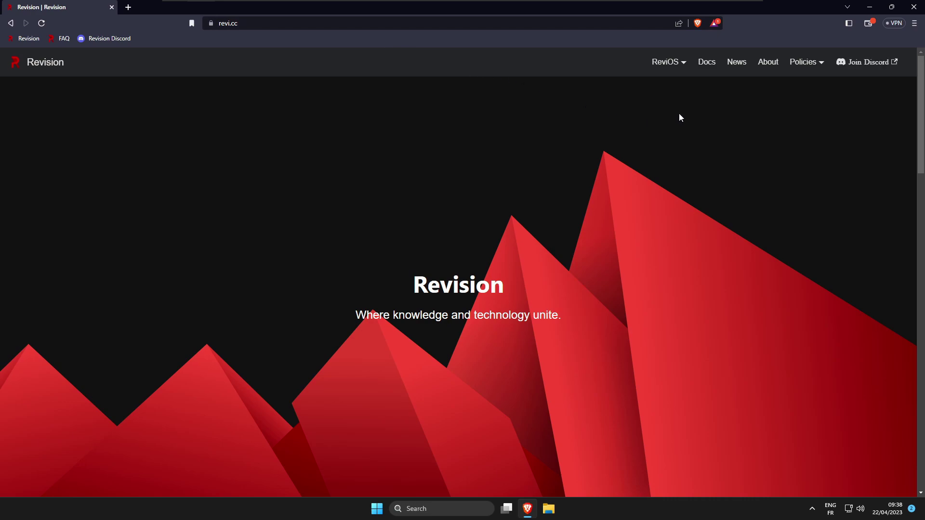
{"action": "mouse_move", "coordinate": [652, 68]}
{"action": "left_click", "coordinate": [627, 80]}
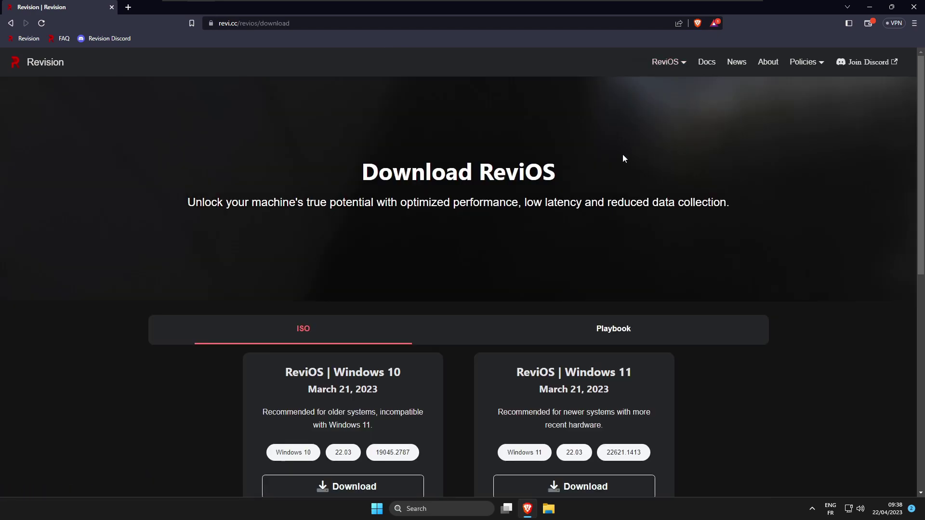
- Reveal the ReviOS | Windows 11 Upgrade mirrors and follow the Mediafire link
{"action": "scroll", "coordinate": [592, 239], "scroll_direction": "down", "scroll_amount": 3}
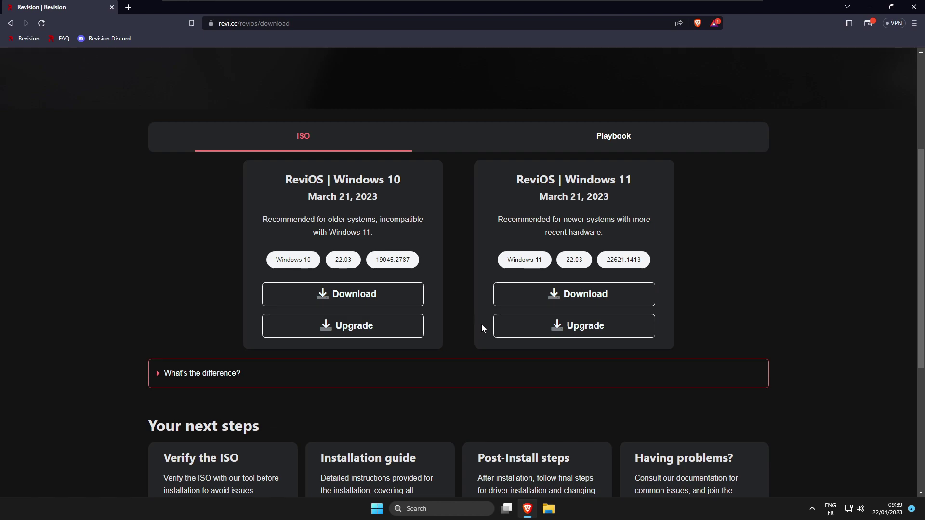
{"action": "left_click", "coordinate": [540, 331]}
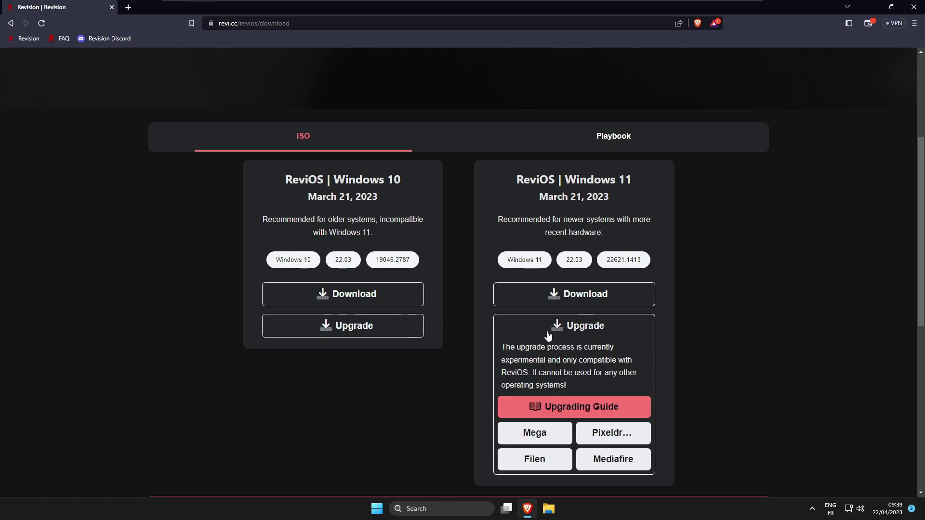
{"action": "left_click", "coordinate": [596, 461]}
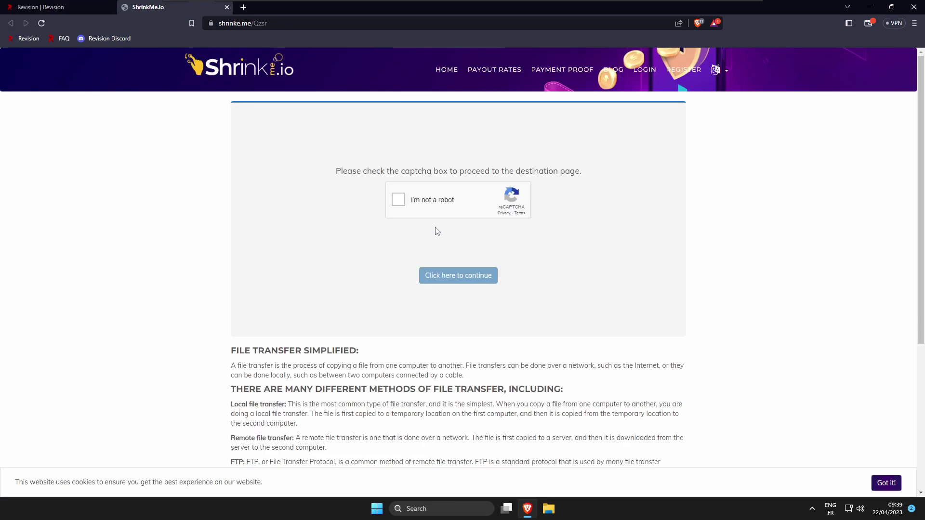
- Start the ShrinkMe.io captcha and mark all the crosswalk tiles
{"action": "left_click", "coordinate": [417, 202]}
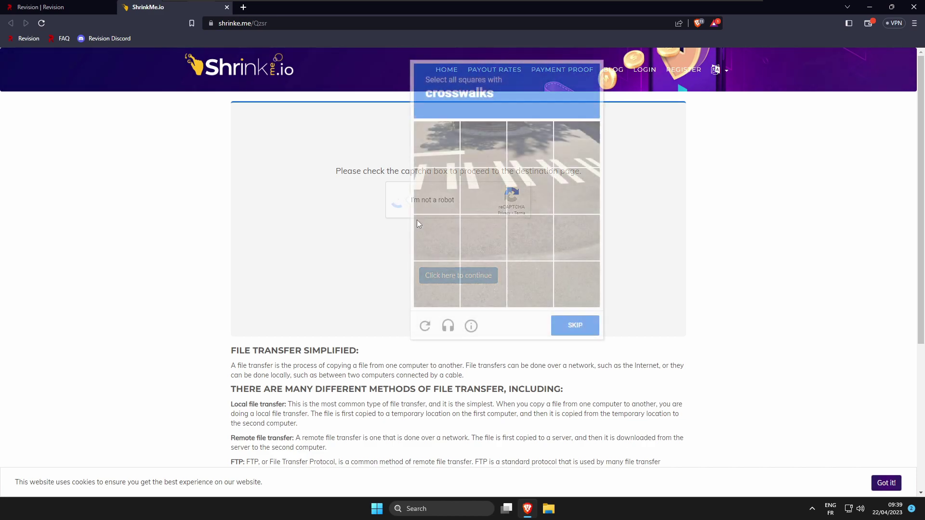
{"action": "left_click", "coordinate": [437, 190]}
{"action": "left_click", "coordinate": [483, 190]}
{"action": "left_click", "coordinate": [535, 188]}
{"action": "left_click", "coordinate": [573, 190]}
{"action": "left_click", "coordinate": [568, 145]}
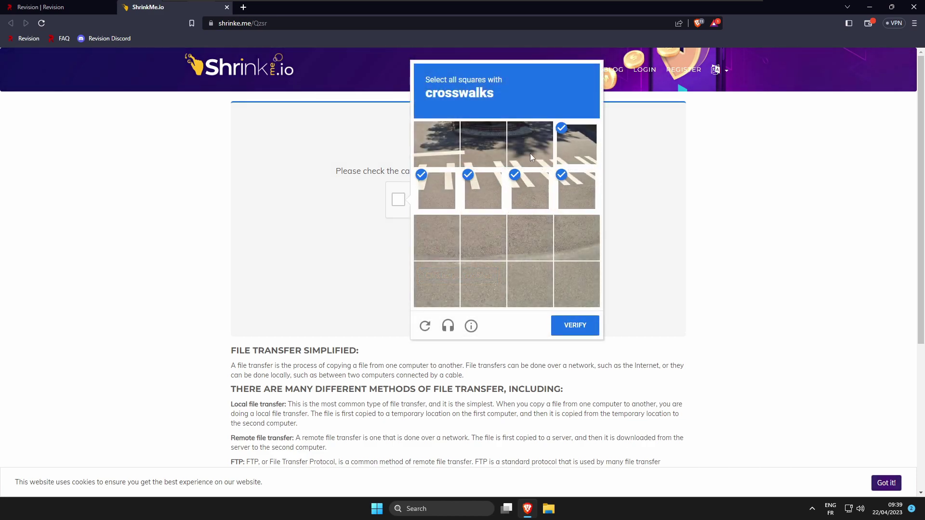
{"action": "left_click", "coordinate": [530, 157]}
{"action": "left_click", "coordinate": [483, 144]}
{"action": "left_click", "coordinate": [444, 159]}
- Verify the captcha, wait out the countdown, and get the MediaFire link
{"action": "left_click", "coordinate": [575, 325]}
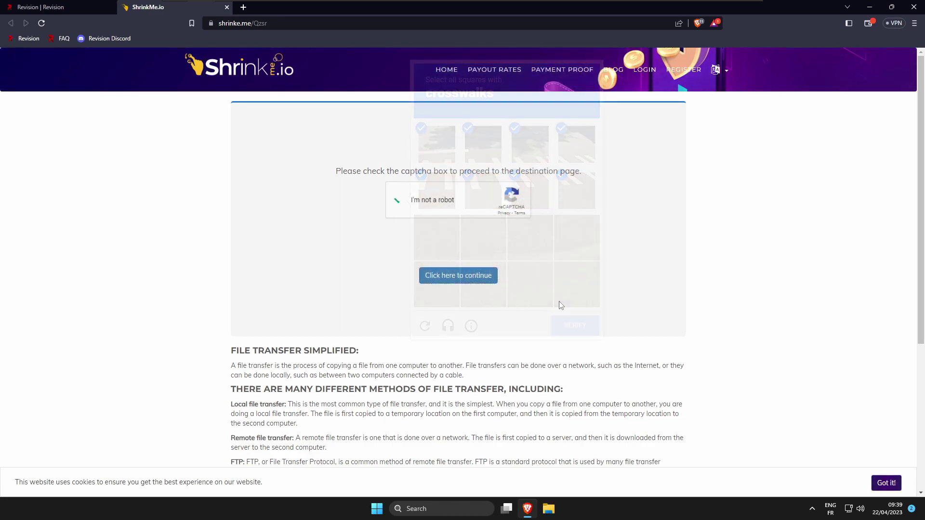
{"action": "left_click", "coordinate": [462, 278]}
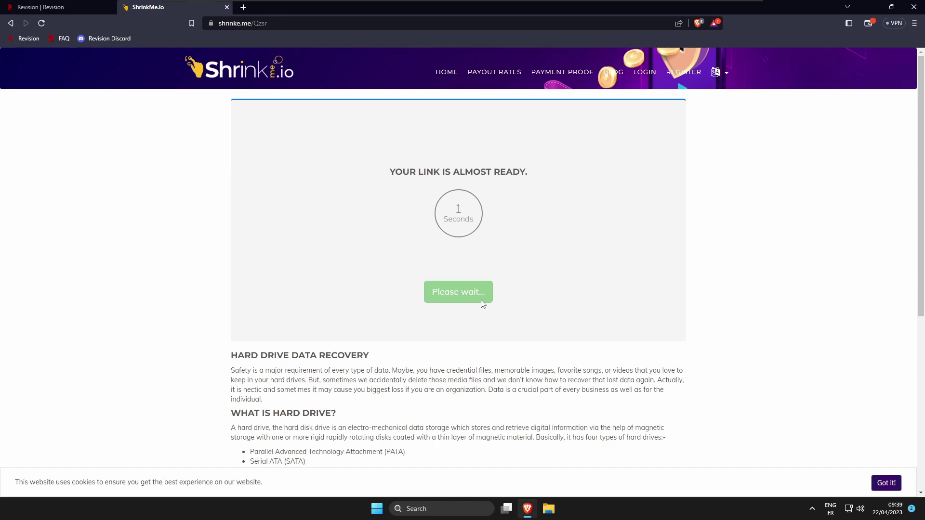
{"action": "left_click", "coordinate": [481, 304]}
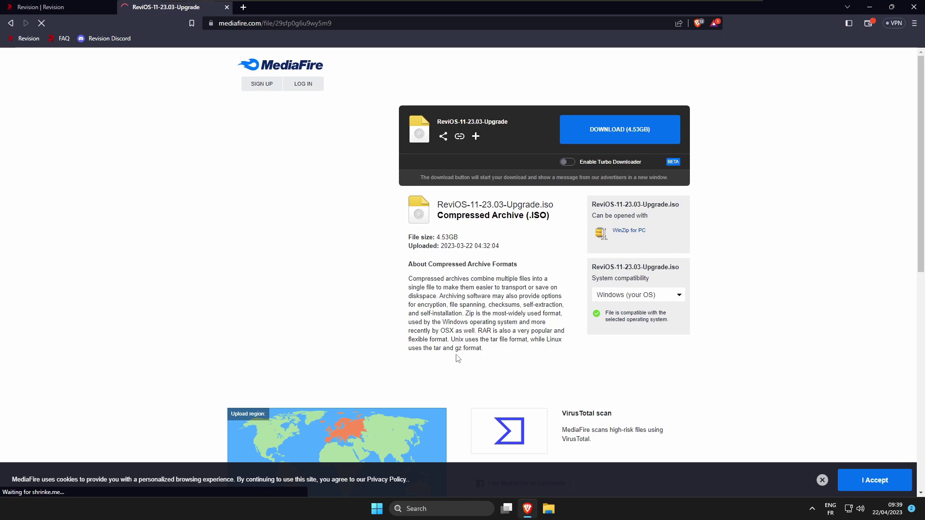
- Download and save ReviOS-11-23.03-Upgrade.iso (4.53GB), then view the downloads list
{"action": "left_click", "coordinate": [579, 140]}
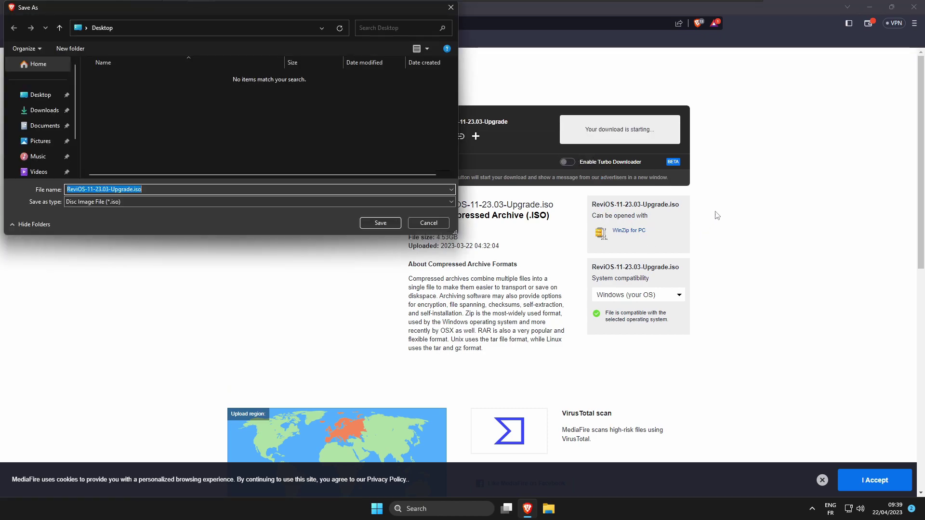
{"action": "key", "text": "Return"}
{"action": "key", "text": "ctrl+j"}
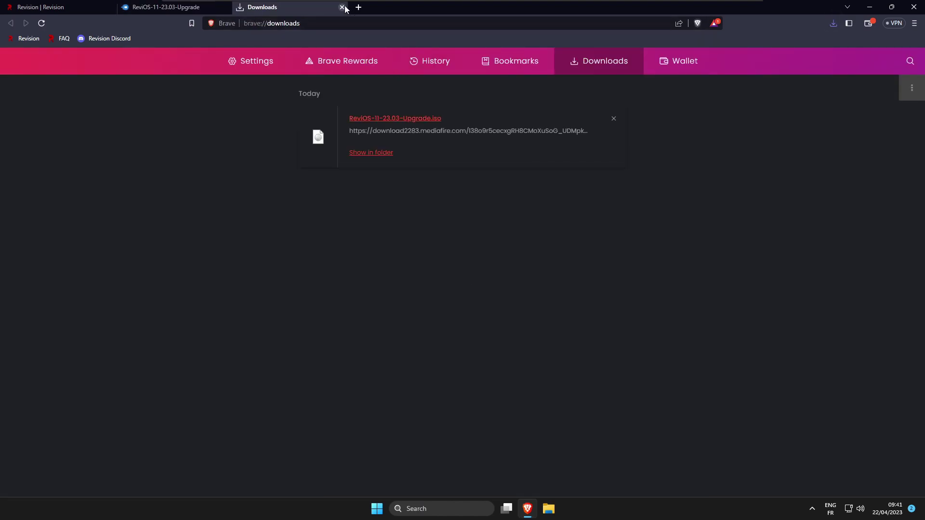
- Close the downloads and MediaFire tabs and start a fresh tab
{"action": "left_click", "coordinate": [342, 8]}
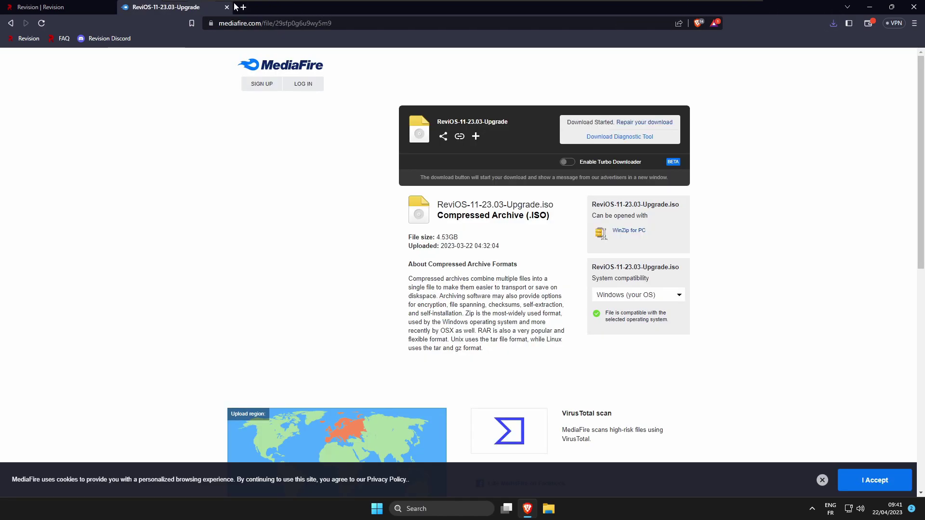
{"action": "left_click", "coordinate": [226, 7]}
{"action": "left_click", "coordinate": [124, 7]}
- Load the ReviOS-Verifier GitHub releases page from the pasted address
{"action": "left_click", "coordinate": [112, 8]}
{"action": "type", "text": "https://github.com/StasiumDev/ReviOS-Verifier/releases"}
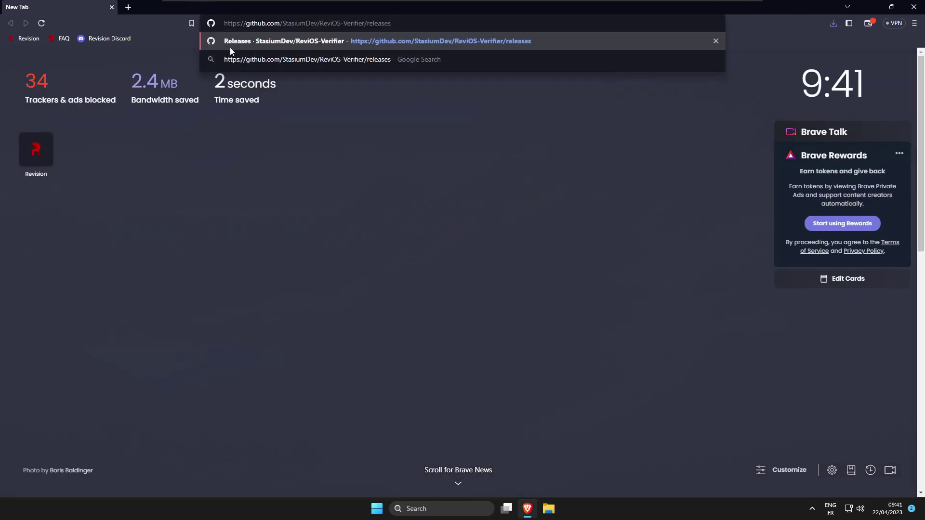
{"action": "key", "text": "Return"}
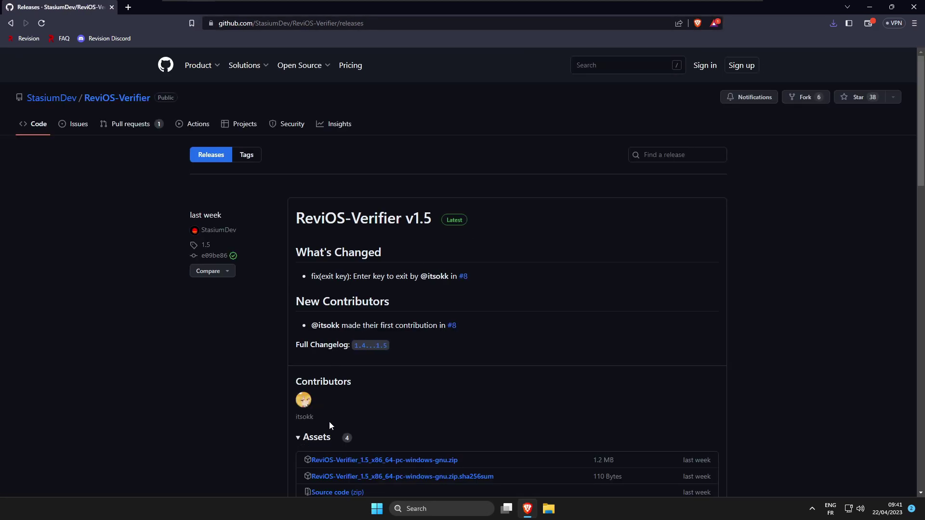
- Save ReviOS-Verifier_1.5_x86_64-pc-windows-gnu.zip to Downloads and show the Downloads folder in File Explorer
{"action": "scroll", "coordinate": [385, 410], "scroll_direction": "down", "scroll_amount": 1}
{"action": "left_click", "coordinate": [435, 412]}
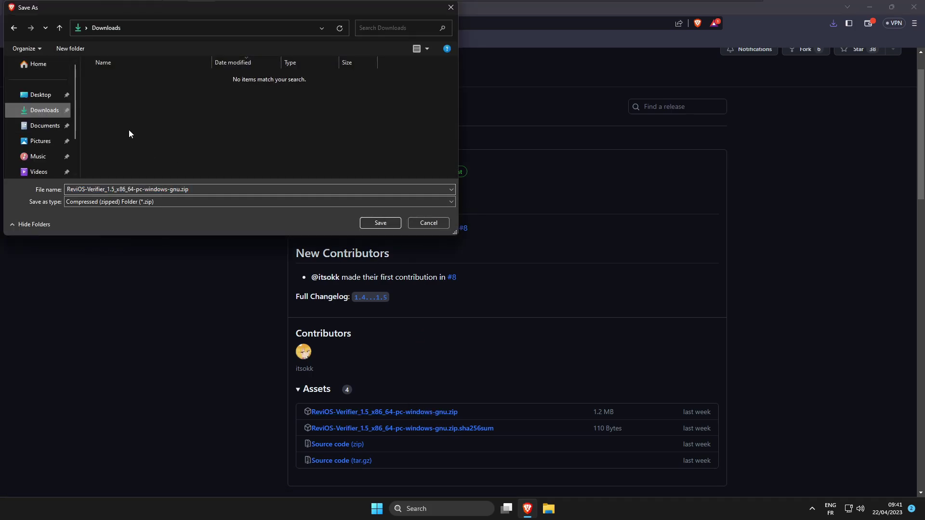
{"action": "left_click", "coordinate": [381, 223]}
{"action": "left_click", "coordinate": [549, 508]}
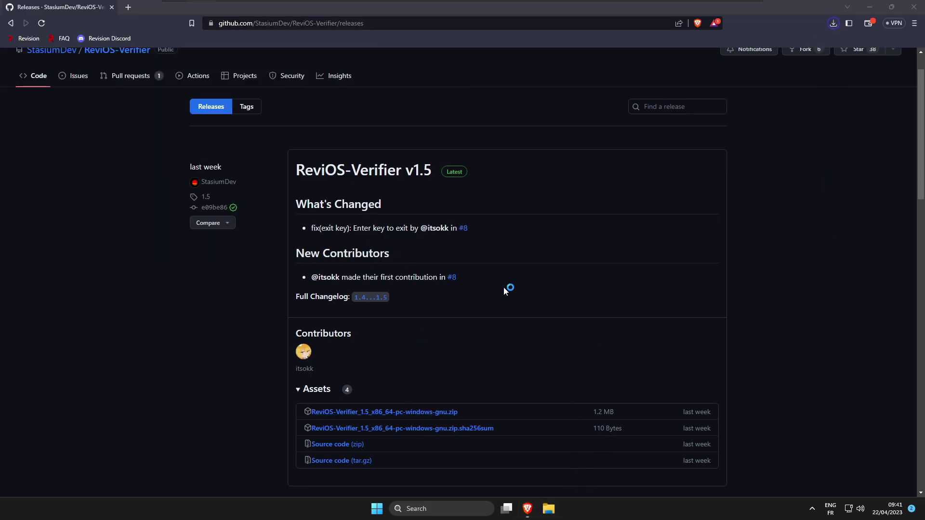
{"action": "left_click", "coordinate": [223, 225]}
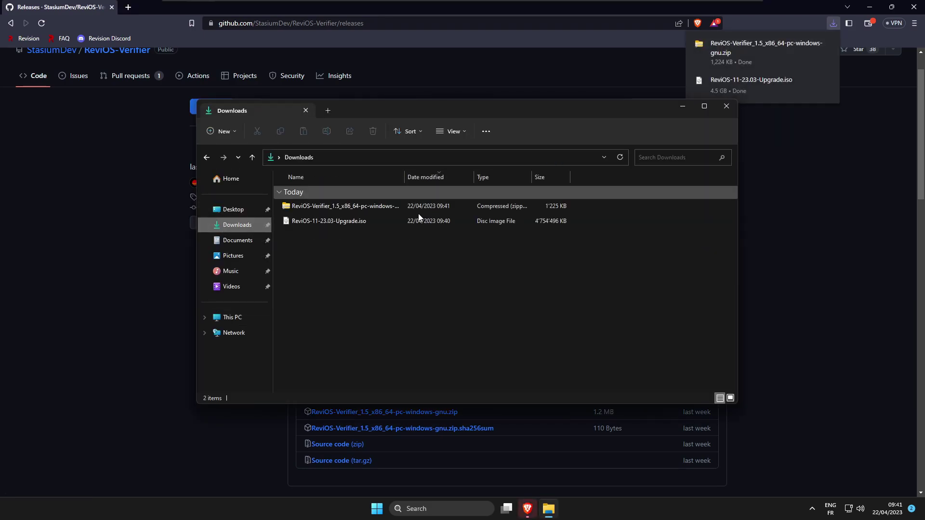
- Open the ReviOS-Verifier zip and drop ReviOS-11-23.03-Upgrade.iso onto revi_verifier.exe to check its hashes
{"action": "double_click", "coordinate": [356, 210]}
{"action": "left_click", "coordinate": [318, 193]}
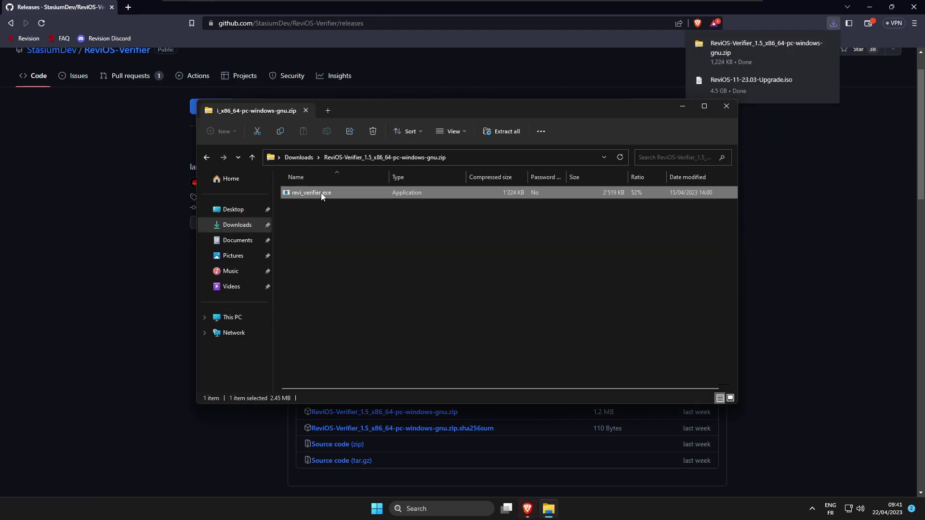
{"action": "left_click", "coordinate": [305, 157]}
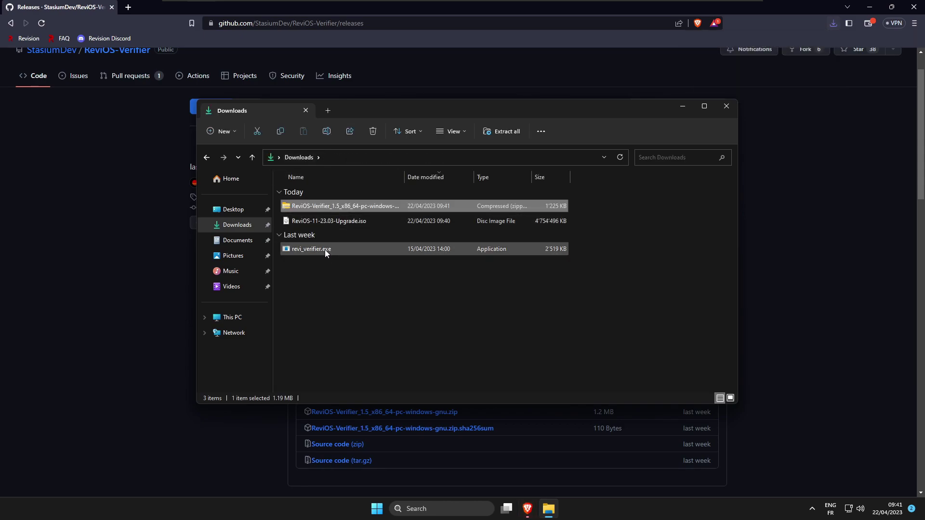
{"action": "left_click", "coordinate": [326, 249]}
{"action": "left_click", "coordinate": [365, 220]}
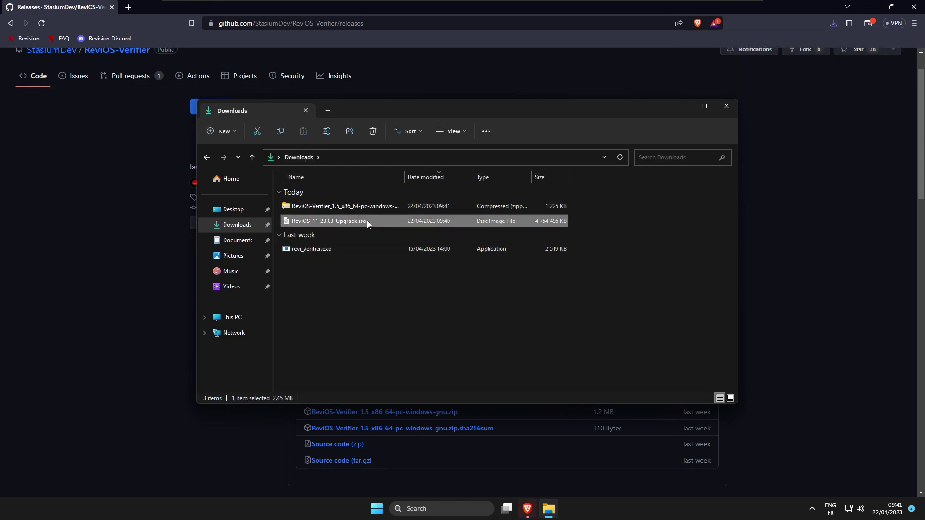
{"action": "left_click_drag", "start_coordinate": [379, 224], "coordinate": [358, 255]}
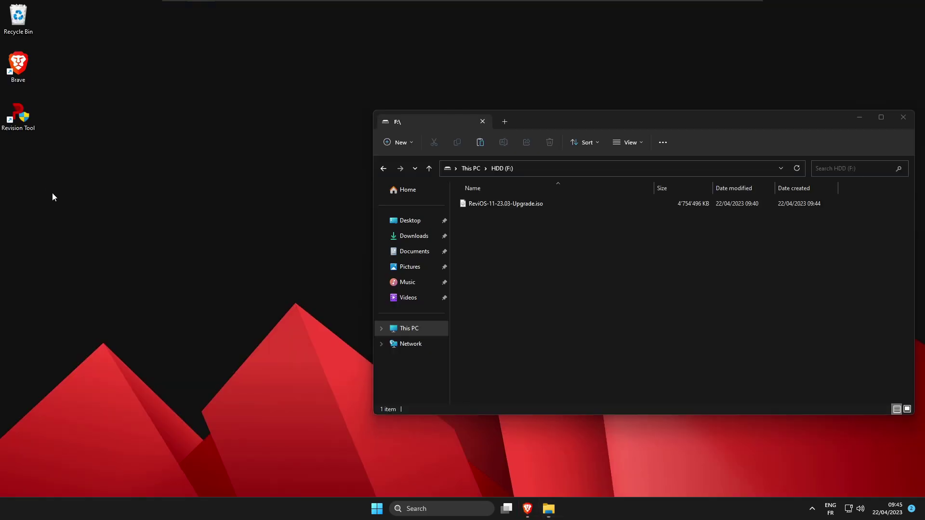
- Create a new desktop folder named 'Revi Upgrade'
{"action": "right_click", "coordinate": [24, 166]}
{"action": "mouse_move", "coordinate": [116, 243]}
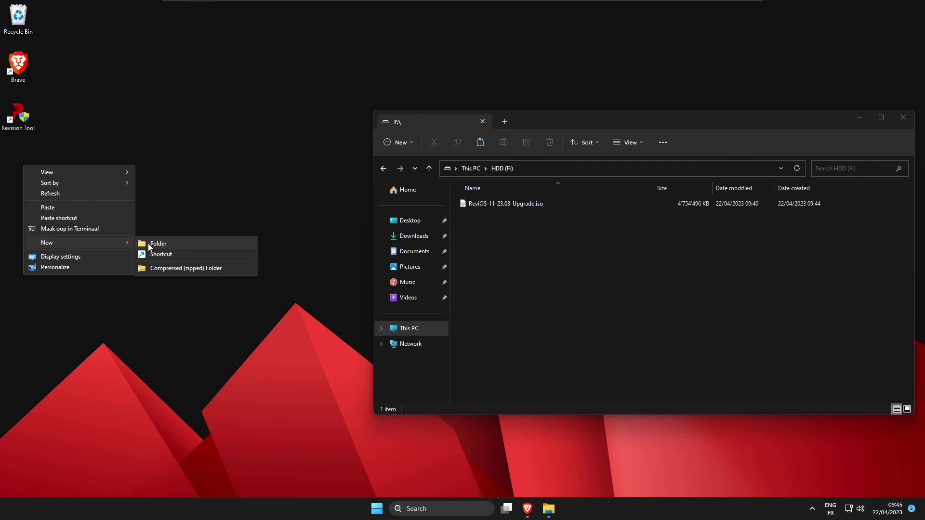
{"action": "left_click", "coordinate": [149, 244]}
{"action": "type", "text": "Revi U"}
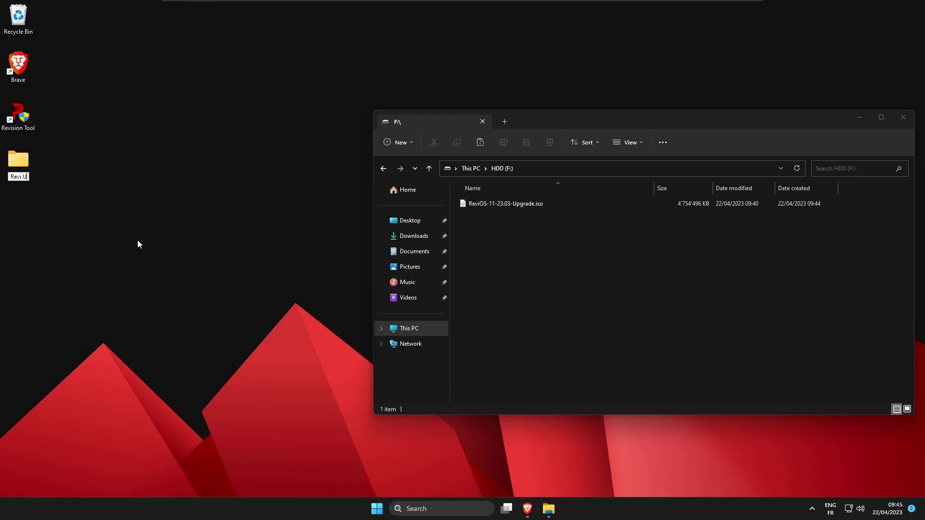
{"action": "type", "text": "pgrade"}
{"action": "key", "text": "Return"}
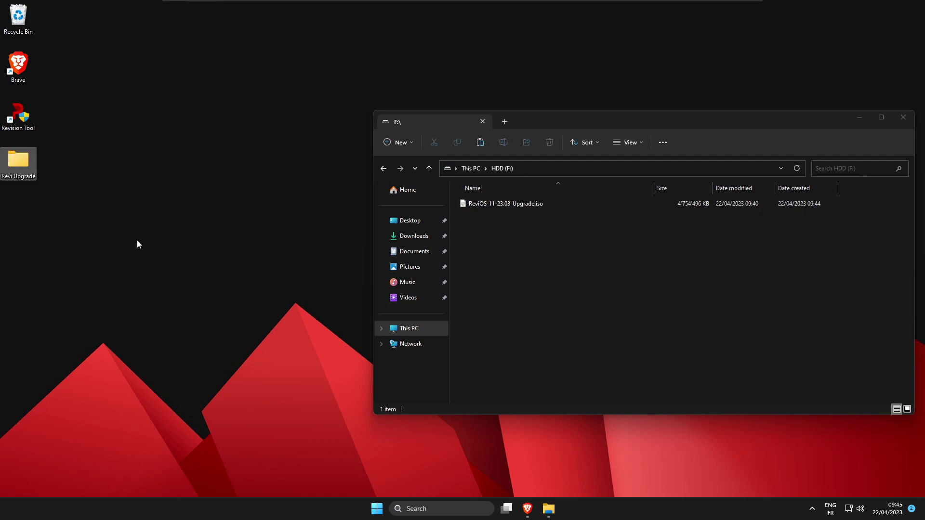
{"action": "left_click", "coordinate": [137, 243]}
- Mount the ReviOS ISO on drive F: with Windows Explorer, just once
{"action": "left_click", "coordinate": [506, 204]}
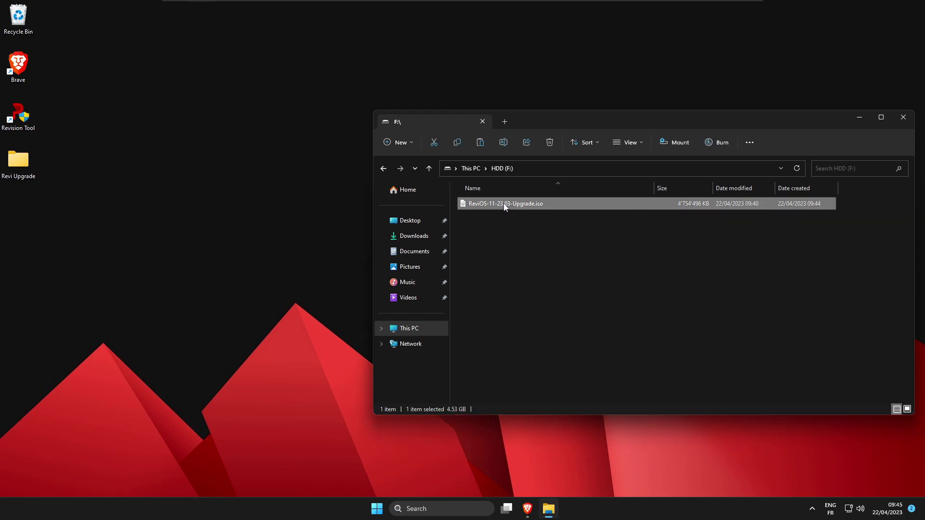
{"action": "right_click", "coordinate": [504, 203]}
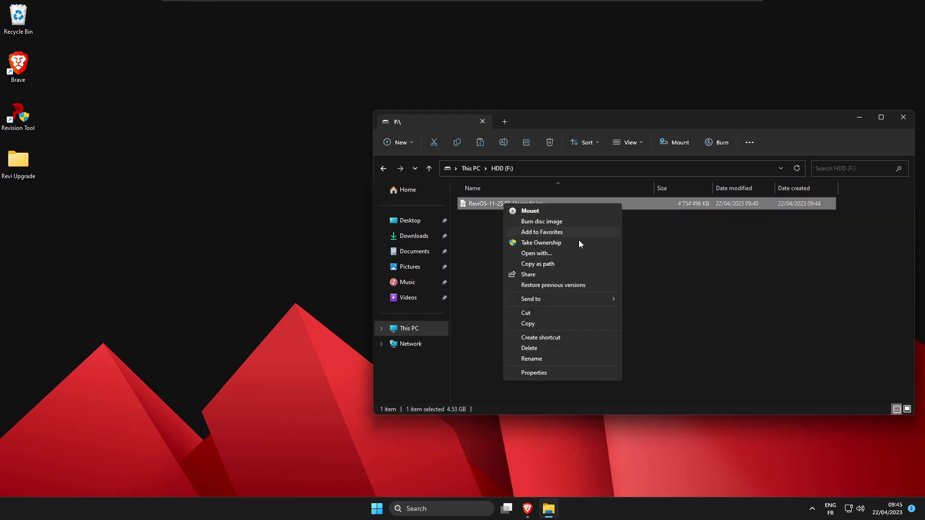
{"action": "left_click", "coordinate": [545, 254]}
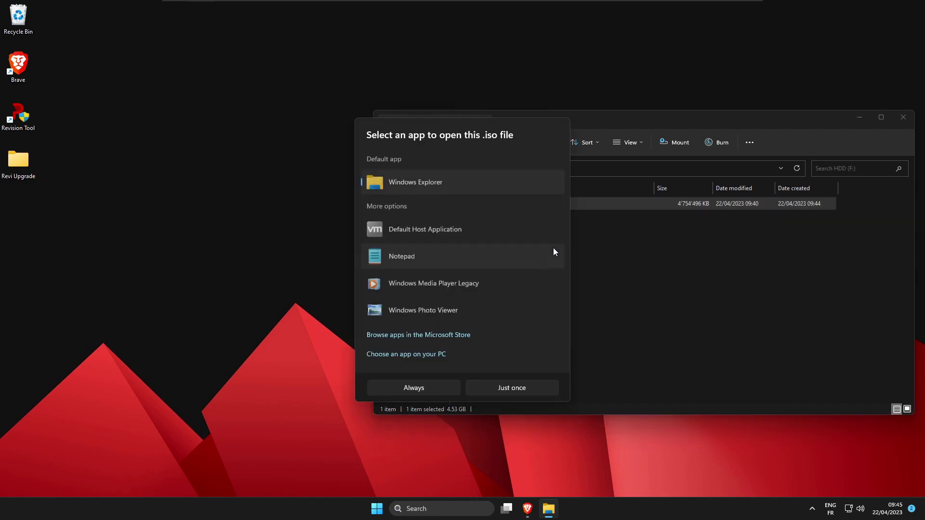
{"action": "left_click", "coordinate": [434, 184]}
{"action": "left_click", "coordinate": [485, 387]}
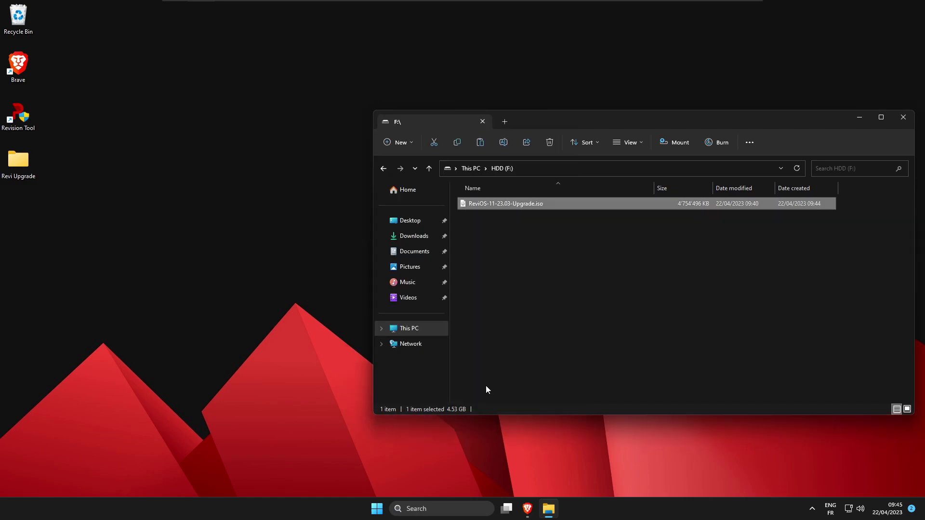
- Copy all files from mounted drive H: into the Revi Upgrade folder
{"action": "left_click", "coordinate": [857, 140]}
{"action": "left_click", "coordinate": [859, 117]}
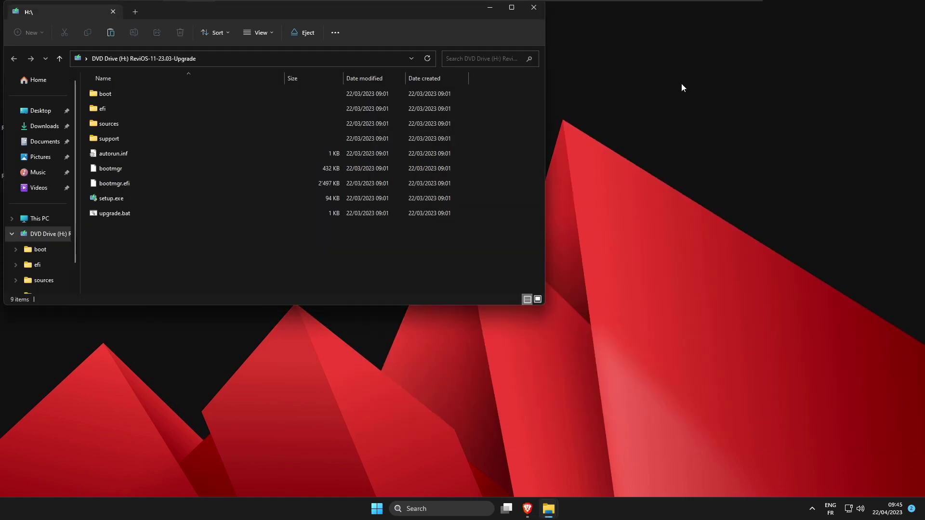
{"action": "left_click_drag", "start_coordinate": [407, 12], "coordinate": [537, 78]}
{"action": "key", "text": "ctrl+a"}
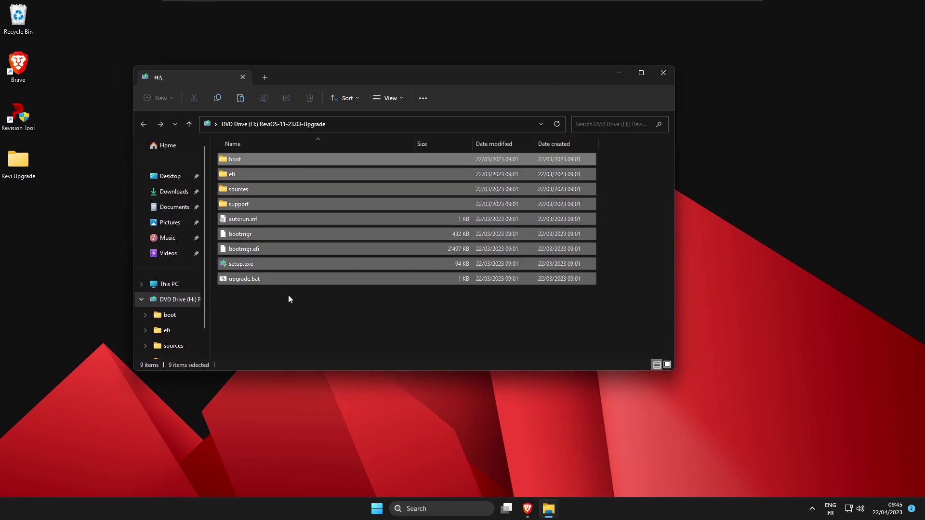
{"action": "left_click_drag", "start_coordinate": [117, 177], "coordinate": [25, 166]}
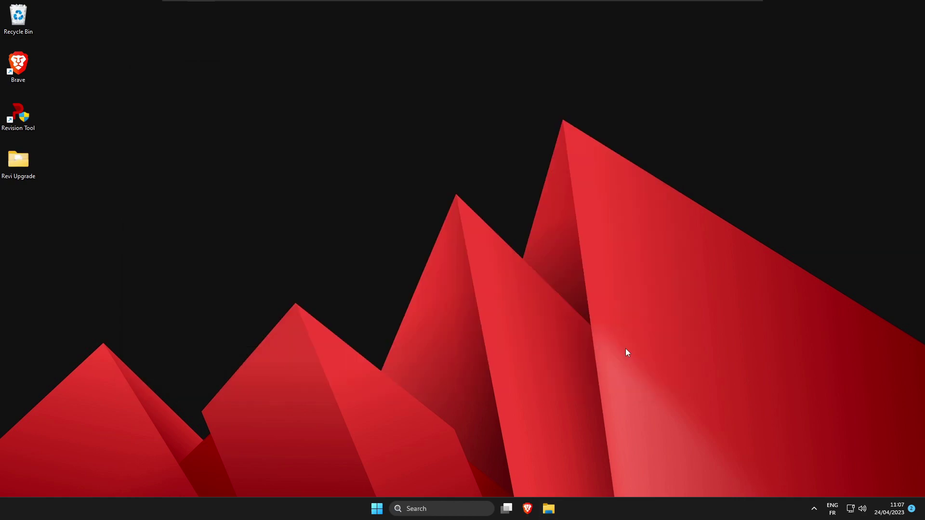
- Run Revision Tool as administrator and turn User Account Control off under Security
{"action": "double_click", "coordinate": [18, 115]}
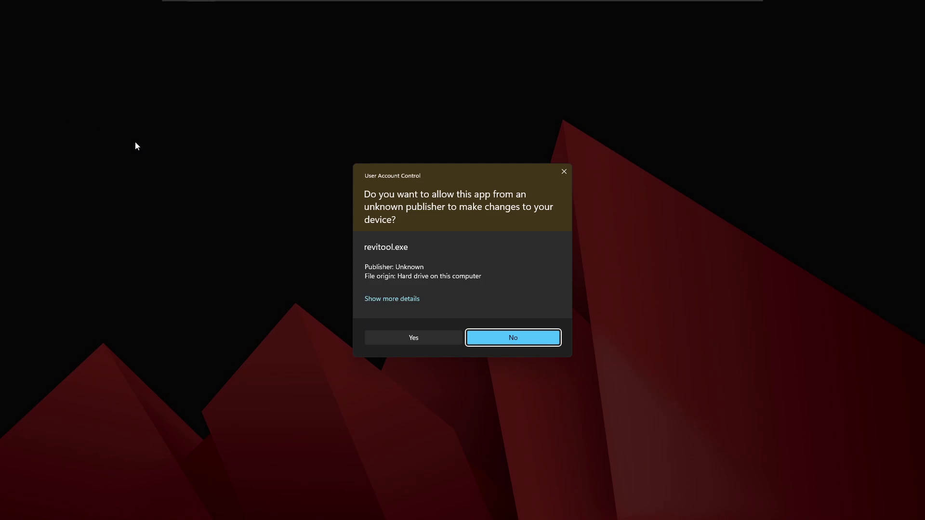
{"action": "left_click", "coordinate": [399, 336]}
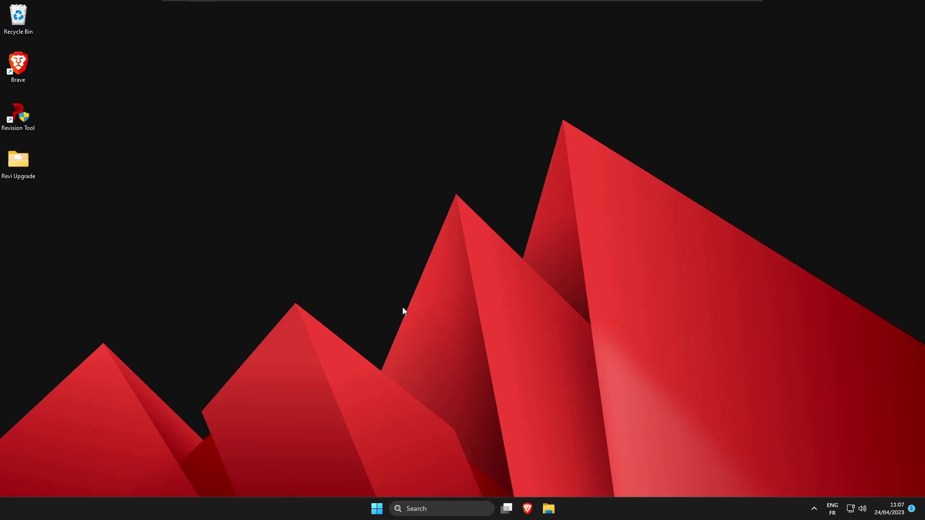
{"action": "left_click", "coordinate": [439, 504]}
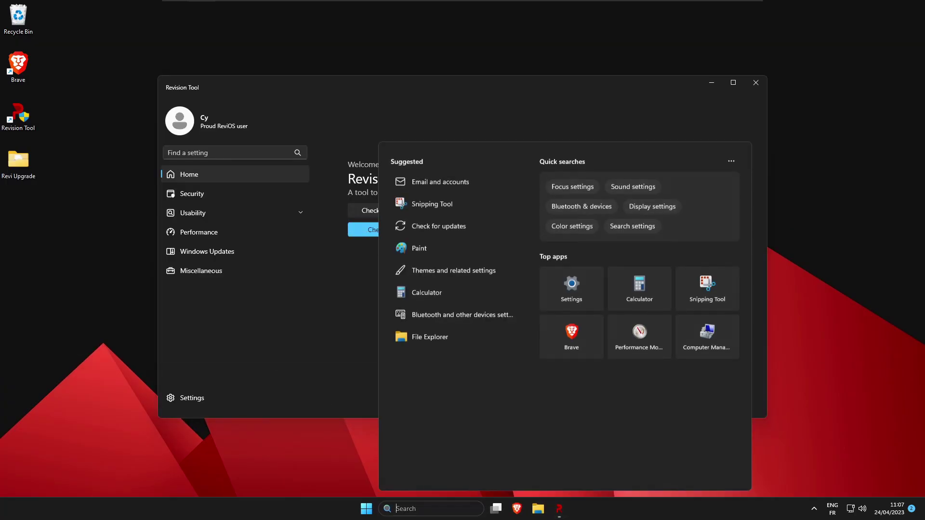
{"action": "type", "text": "Revision"}
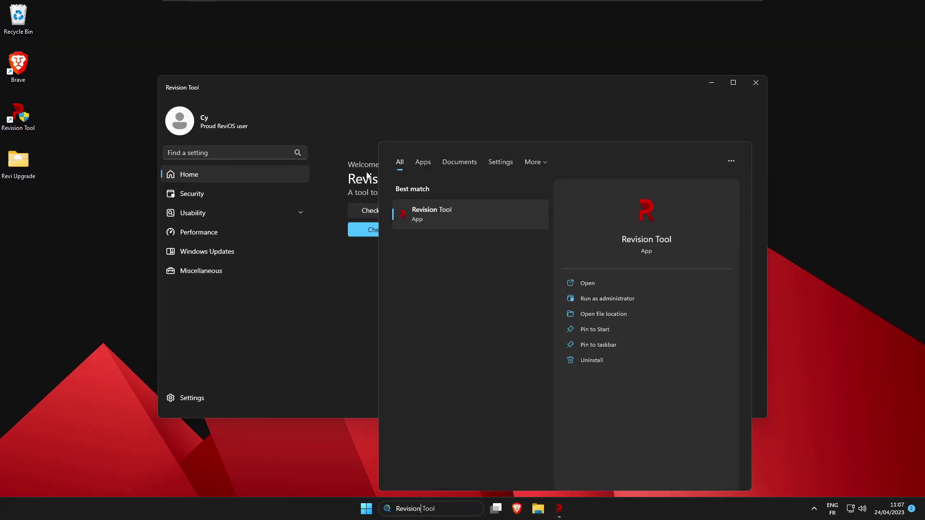
{"action": "key", "text": "Escape"}
{"action": "left_click", "coordinate": [227, 194]}
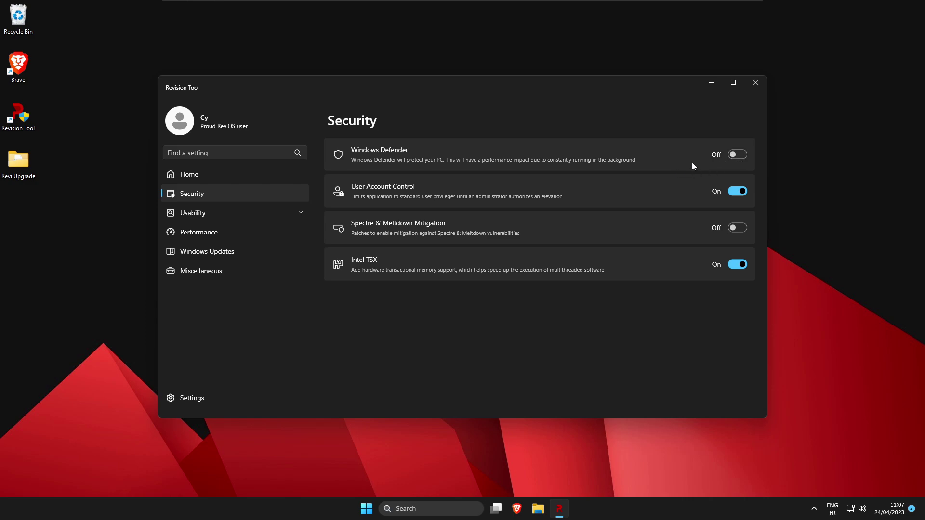
{"action": "left_click", "coordinate": [735, 190]}
- Look through the Performance and Miscellaneous pages, return to Security, then restart the PC
{"action": "left_click", "coordinate": [231, 237]}
{"action": "left_click", "coordinate": [212, 271]}
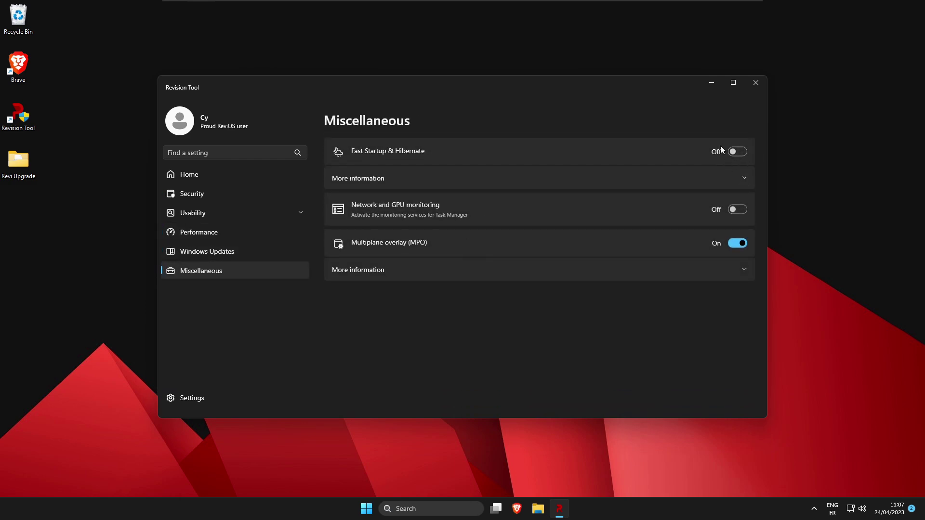
{"action": "left_click", "coordinate": [256, 196]}
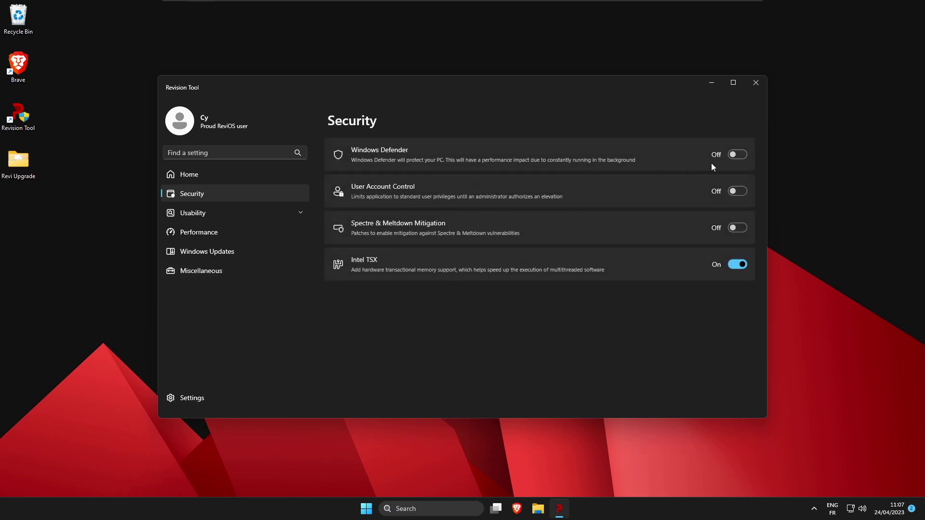
{"action": "left_click", "coordinate": [756, 82]}
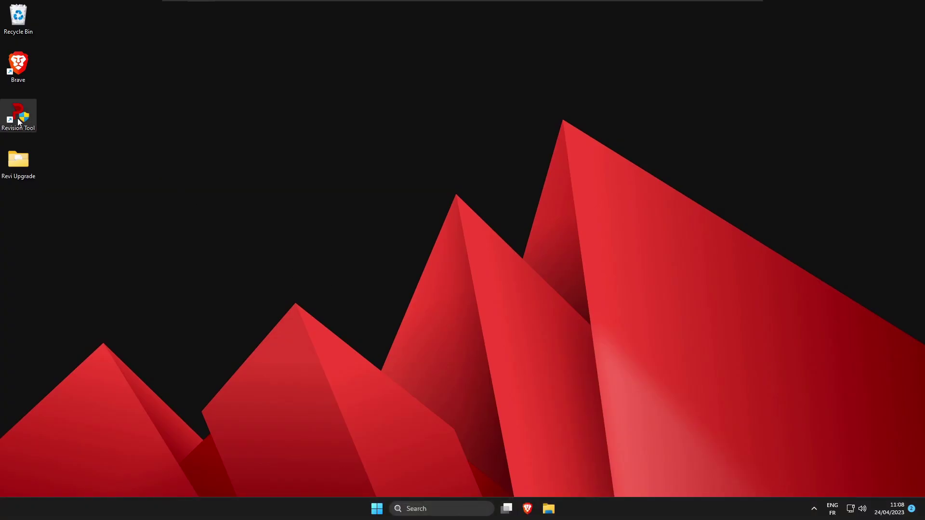
- Reopen Revision Tool, switch Windows Defender on, acknowledge the restart notice, and close it
{"action": "double_click", "coordinate": [20, 123]}
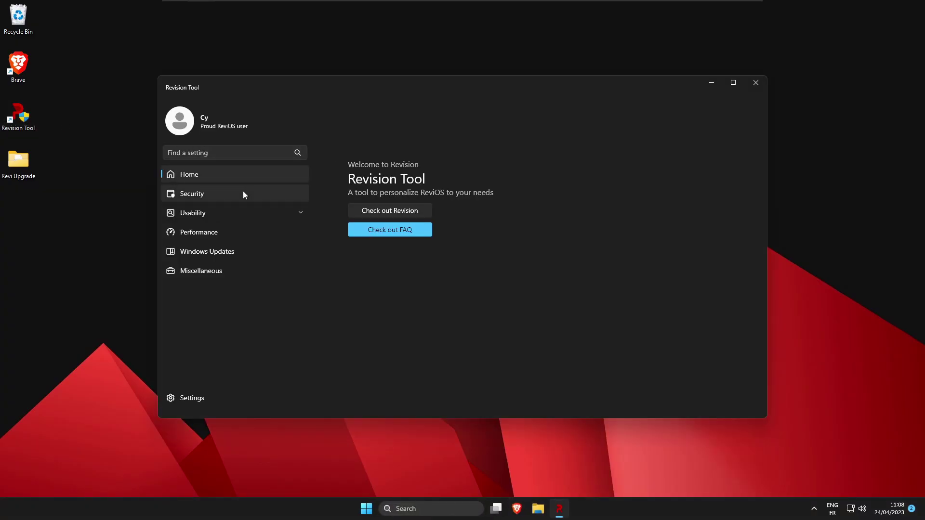
{"action": "left_click", "coordinate": [241, 192]}
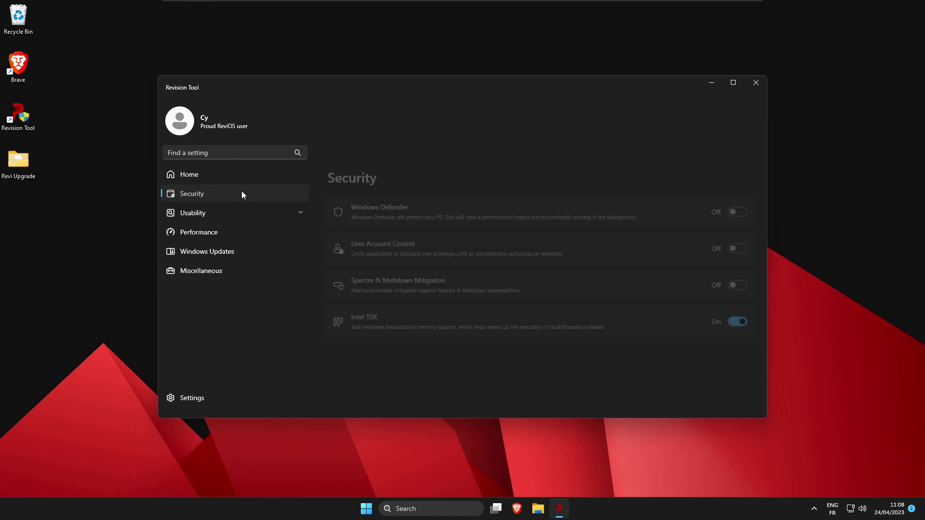
{"action": "left_click", "coordinate": [232, 264]}
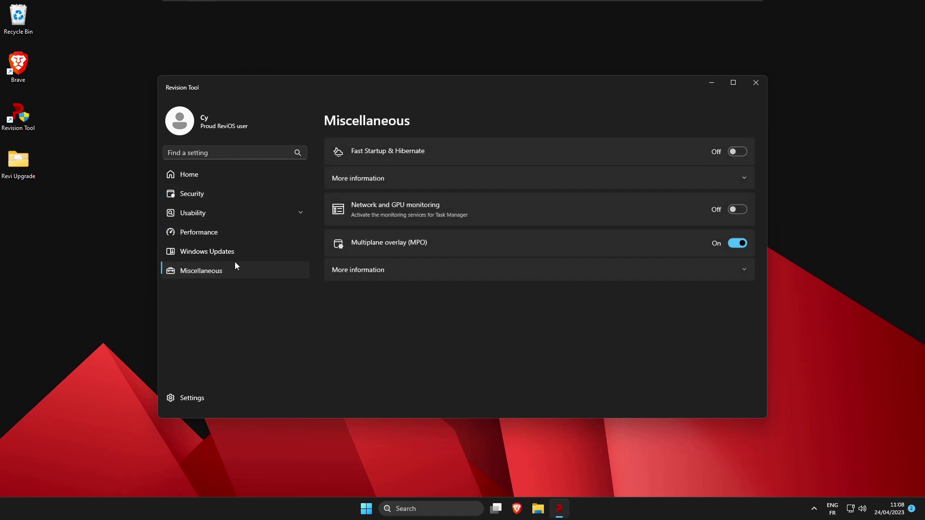
{"action": "left_click", "coordinate": [258, 193]}
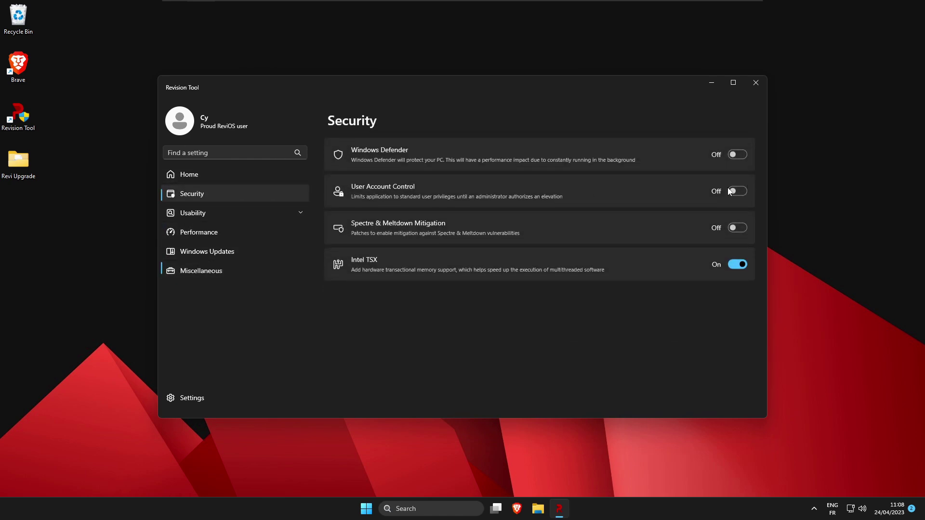
{"action": "left_click", "coordinate": [736, 156]}
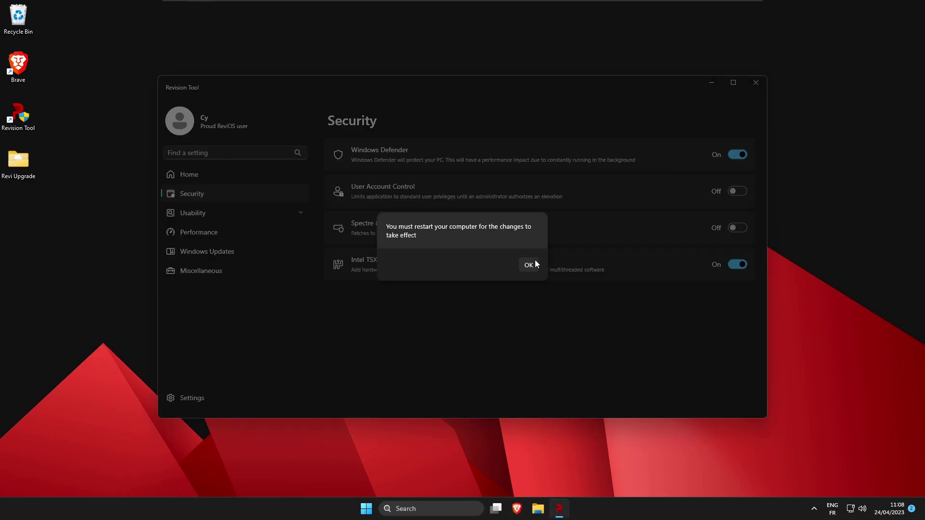
{"action": "left_click", "coordinate": [534, 264]}
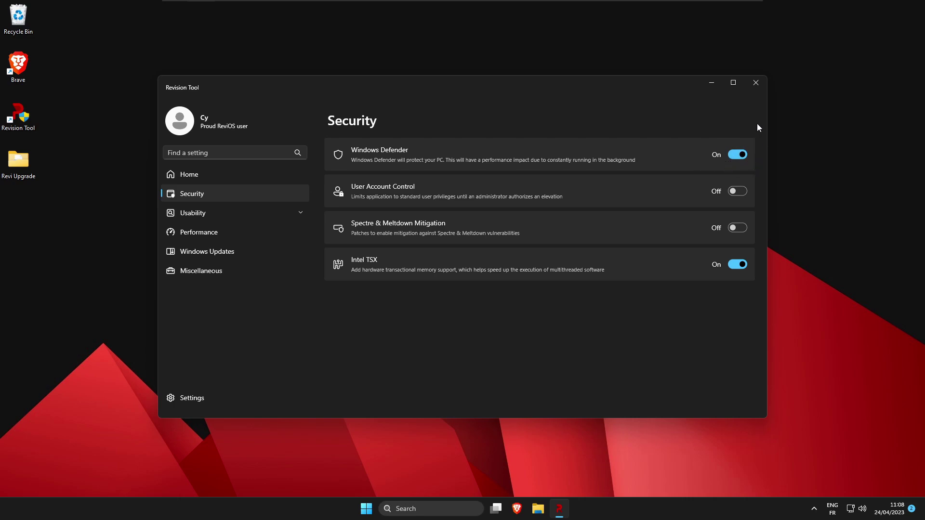
{"action": "left_click", "coordinate": [756, 84]}
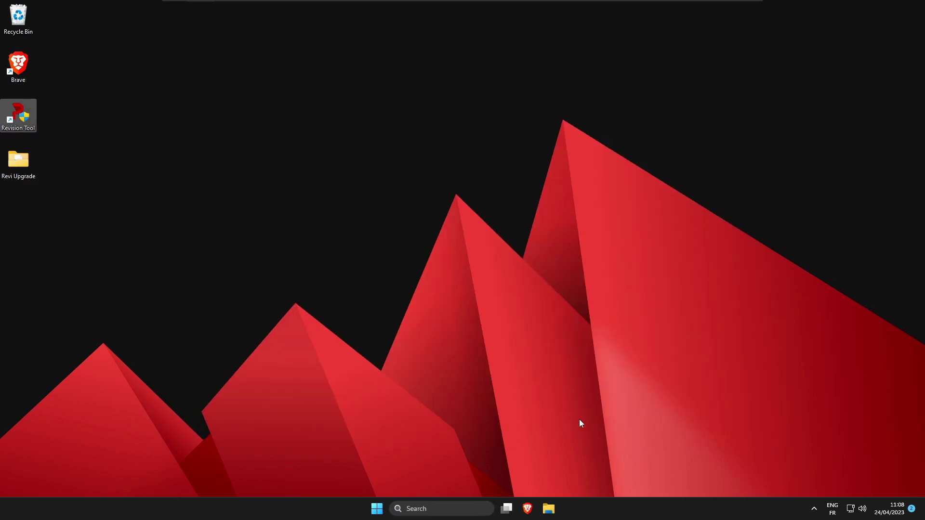
- Launch Brave and maximise its window
{"action": "left_click", "coordinate": [527, 509]}
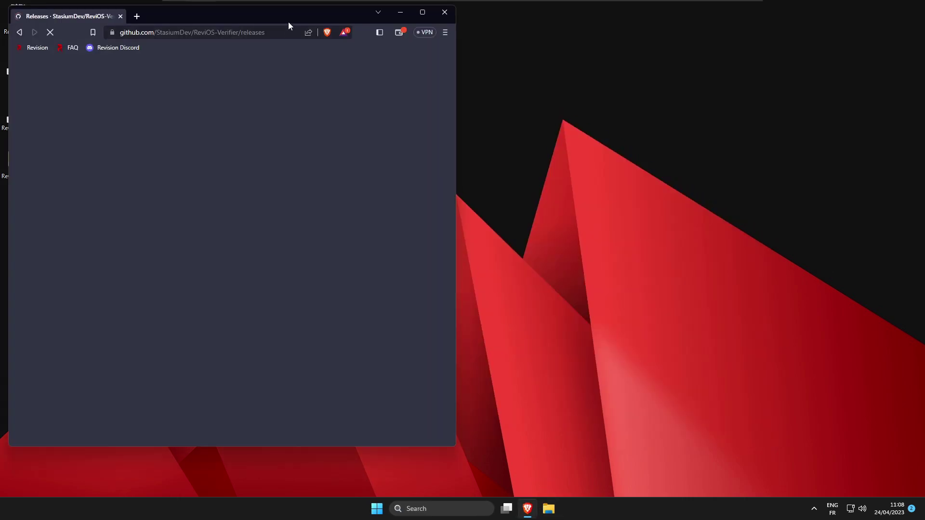
{"action": "left_click_drag", "start_coordinate": [288, 22], "coordinate": [398, 49]}
{"action": "double_click", "coordinate": [398, 49]}
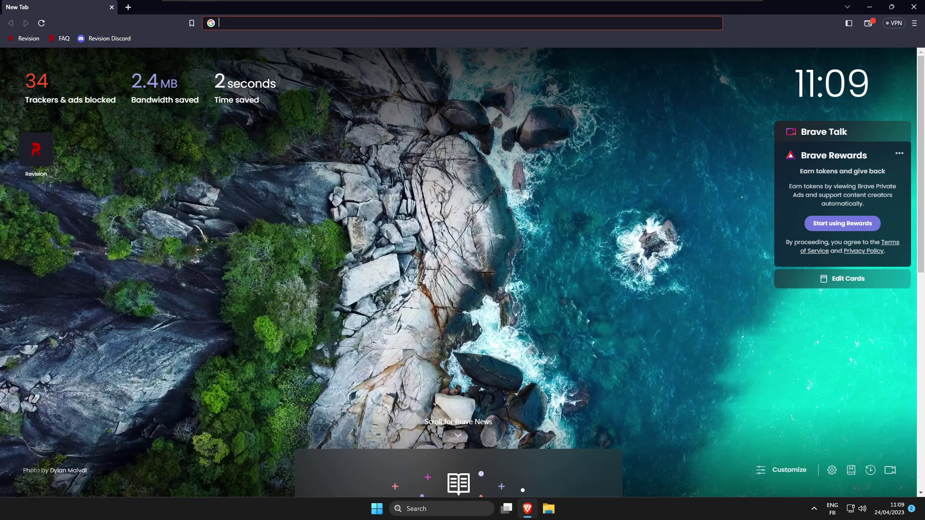
- Load the pasted revi.cc registry link and save the revi-defender .reg file to Downloads
{"action": "type", "text": "https://revi.cc/assets/files/revi-defender-44b80cac79e759f1aace11a0b52266b8.reg"}
{"action": "key", "text": "Return"}
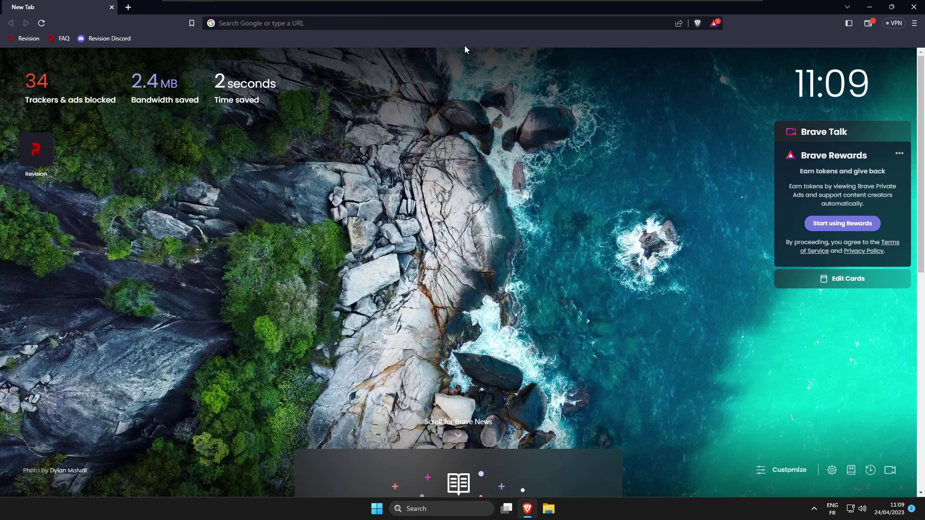
{"action": "left_click", "coordinate": [42, 107]}
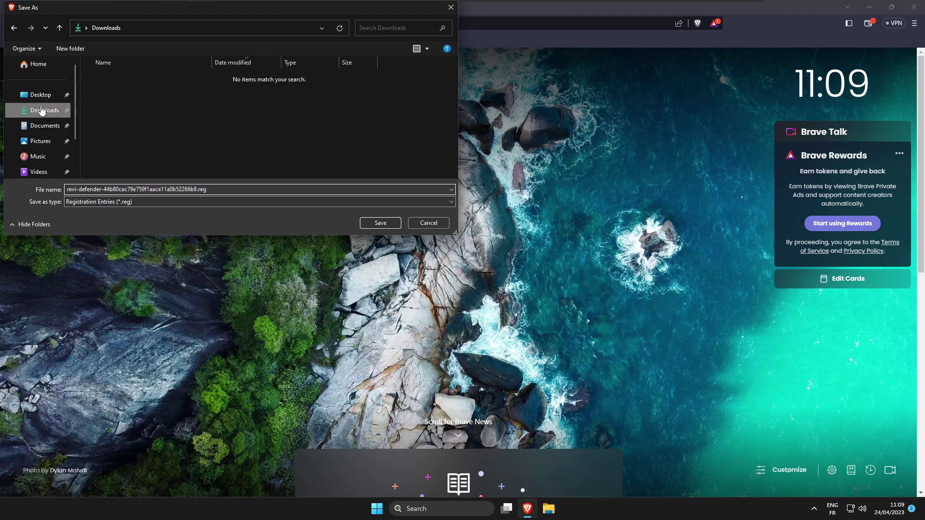
{"action": "scroll", "coordinate": [42, 135], "scroll_direction": "down", "scroll_amount": 2}
{"action": "scroll", "coordinate": [73, 126], "scroll_direction": "up", "scroll_amount": 3}
{"action": "left_click", "coordinate": [390, 222]}
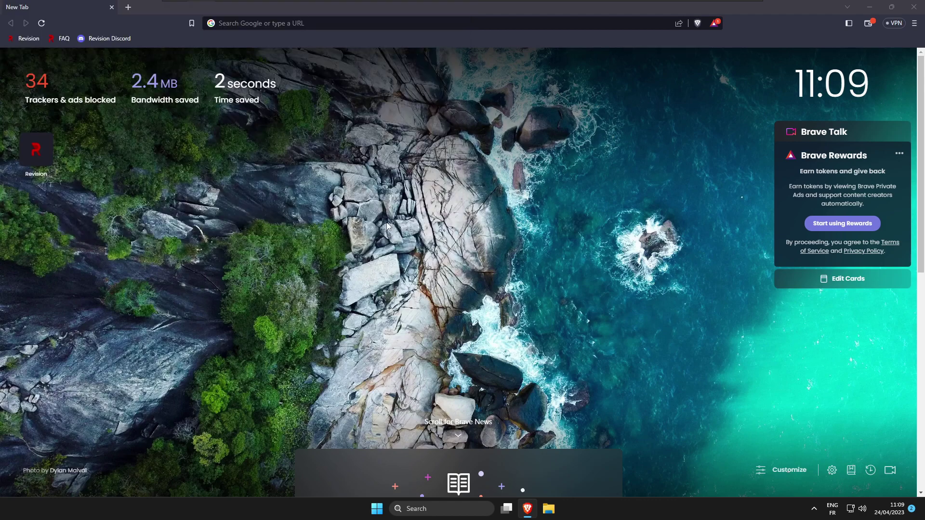
- Copy the revi-defender .reg file from the Downloads folder
{"action": "left_click", "coordinate": [870, 7]}
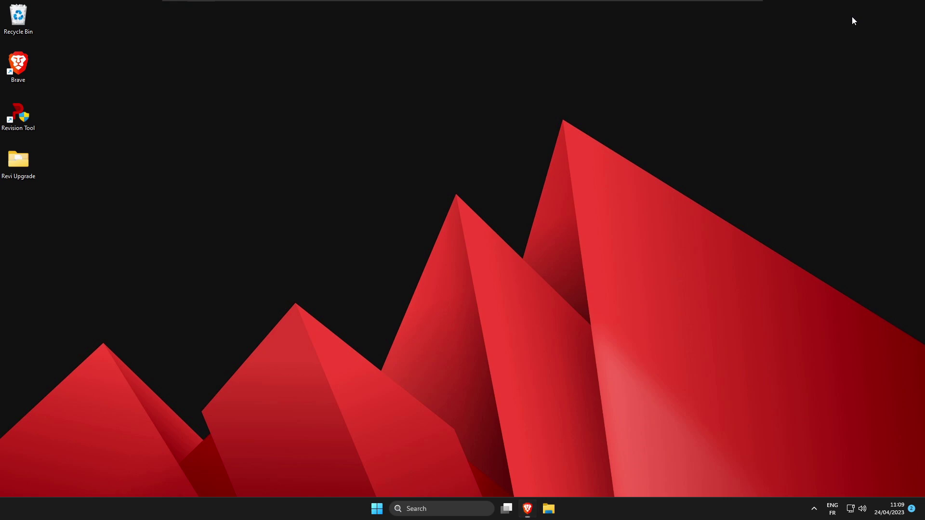
{"action": "left_click", "coordinate": [549, 508]}
{"action": "left_click", "coordinate": [413, 237]}
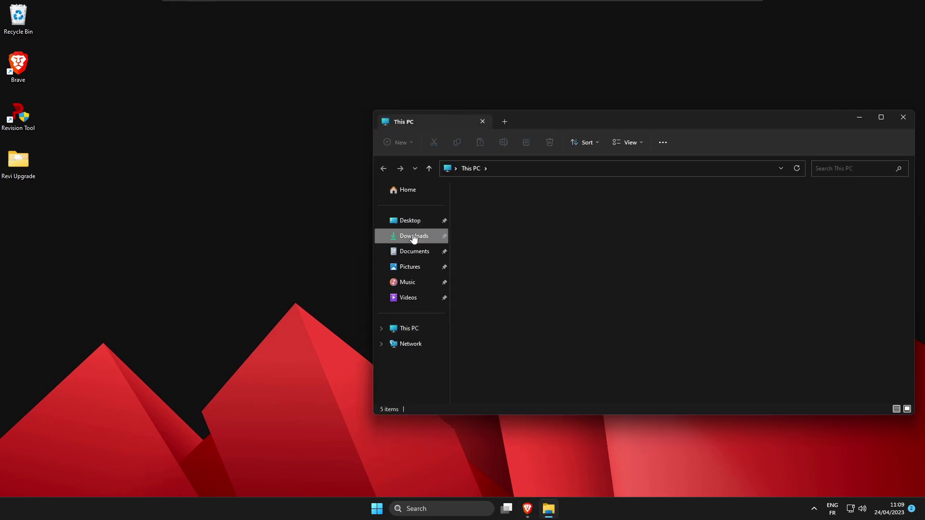
{"action": "right_click", "coordinate": [502, 216]}
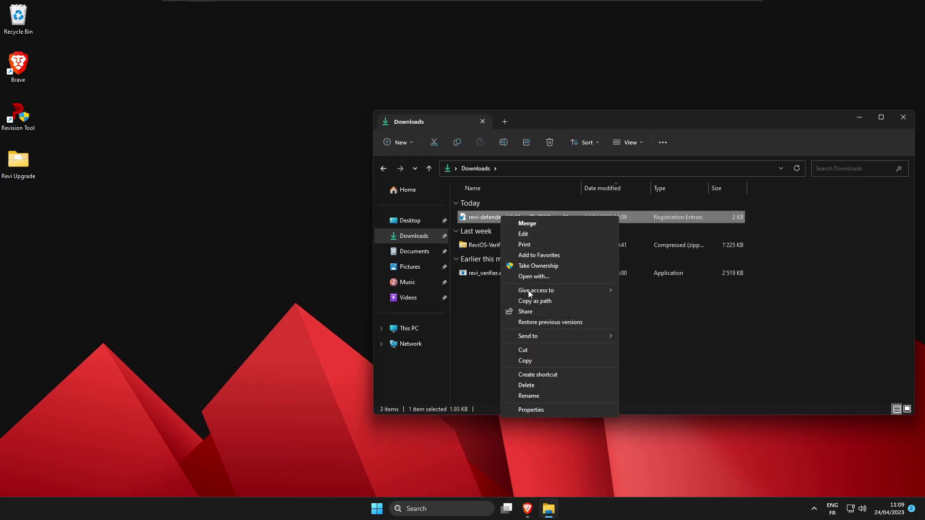
{"action": "left_click", "coordinate": [531, 361]}
- Paste the .reg file into the root of Local Disk (C:) and close File Explorer
{"action": "left_click", "coordinate": [423, 329]}
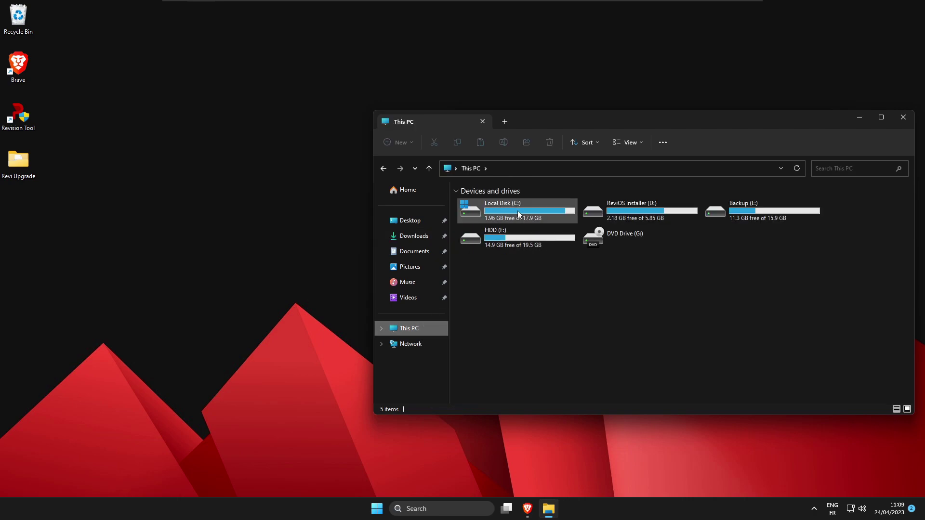
{"action": "double_click", "coordinate": [551, 205]}
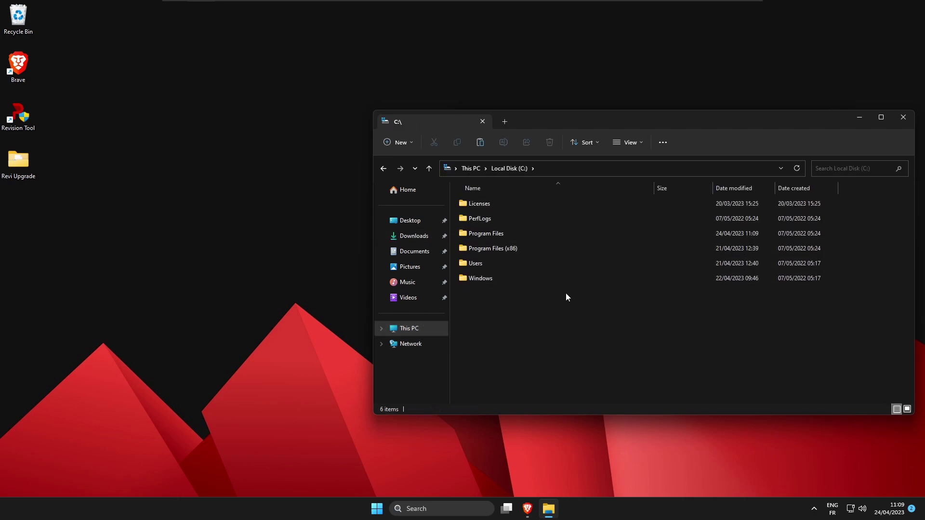
{"action": "right_click", "coordinate": [521, 337]}
{"action": "left_click", "coordinate": [542, 397]}
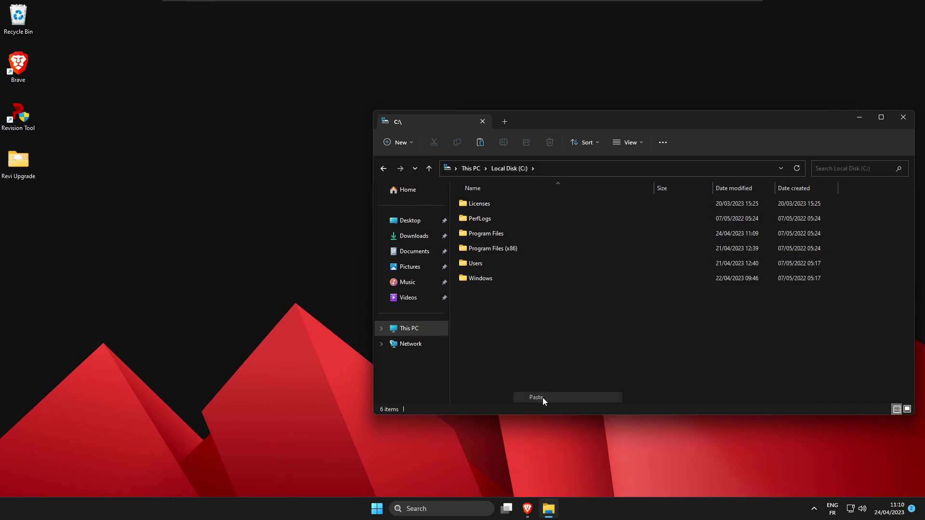
{"action": "left_click", "coordinate": [512, 306]}
{"action": "left_click_drag", "start_coordinate": [776, 121], "coordinate": [646, 124]}
{"action": "left_click", "coordinate": [772, 120]}
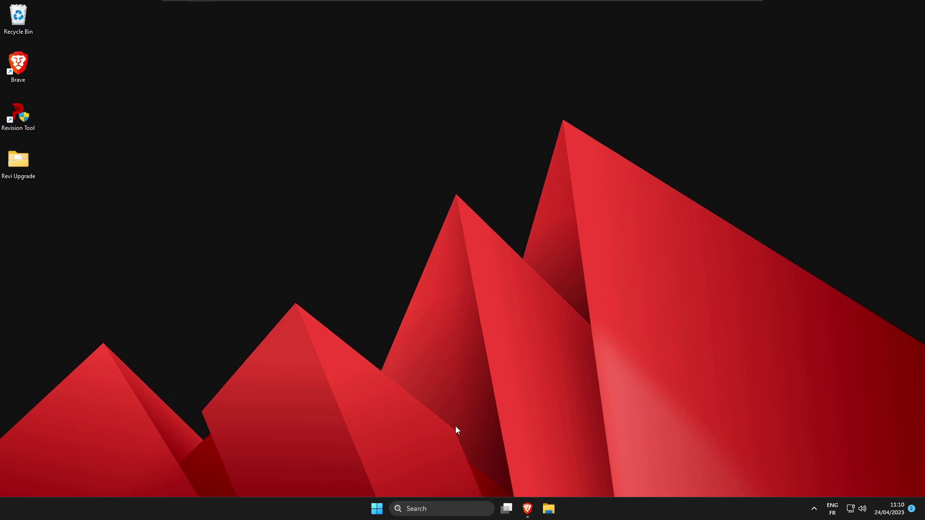
- Launch Command Prompt as administrator from a 'cmd' search
{"action": "left_click", "coordinate": [439, 507]}
{"action": "type", "text": "cmd"}
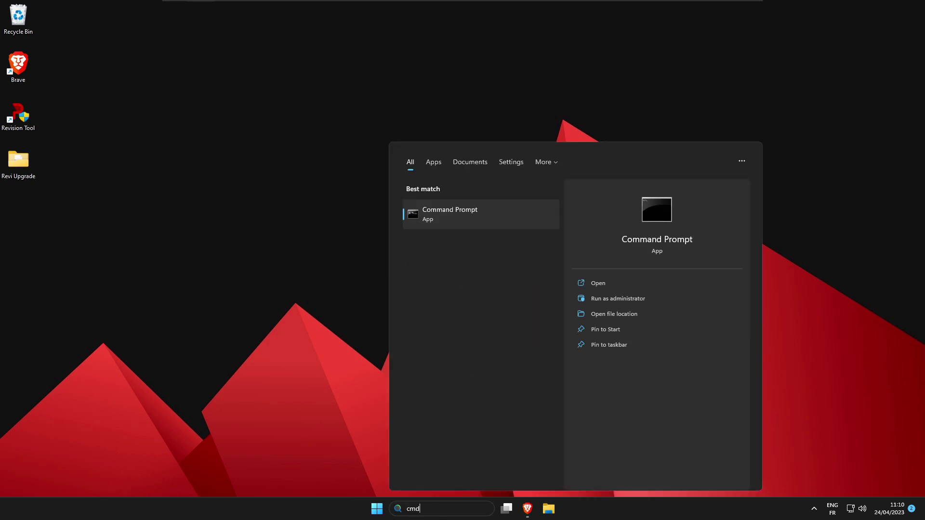
{"action": "right_click", "coordinate": [464, 212]}
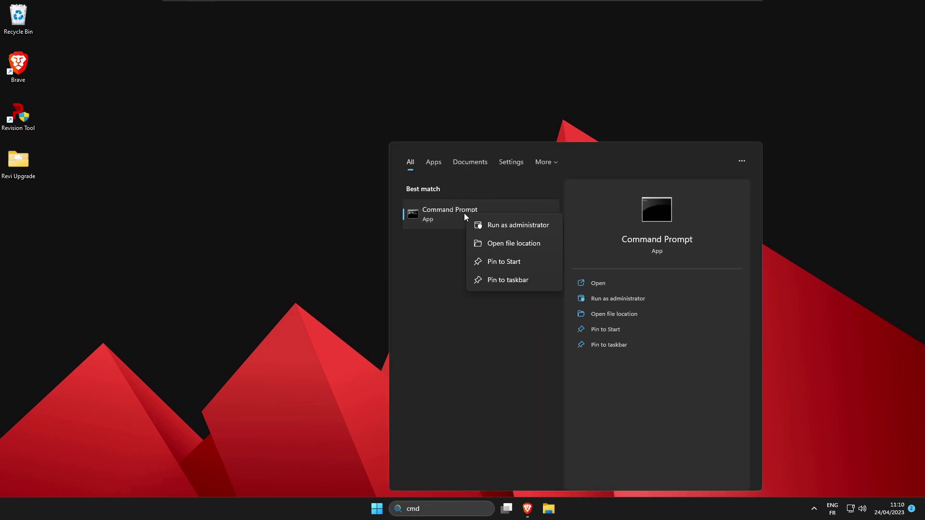
{"action": "left_click", "coordinate": [494, 227]}
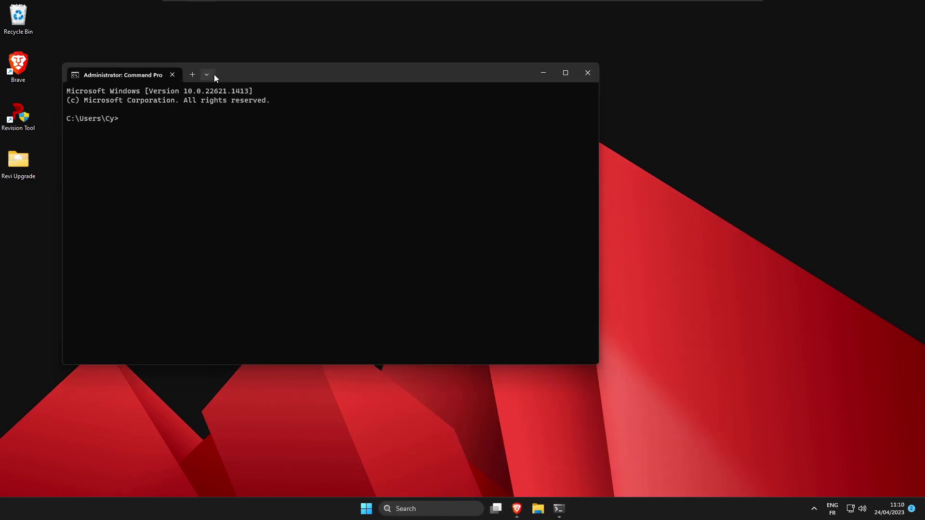
- Run '%windir%\system32\reagentc.exe /enable' and confirm it reports Operation Successful
{"action": "key", "text": "ctrl+v"}
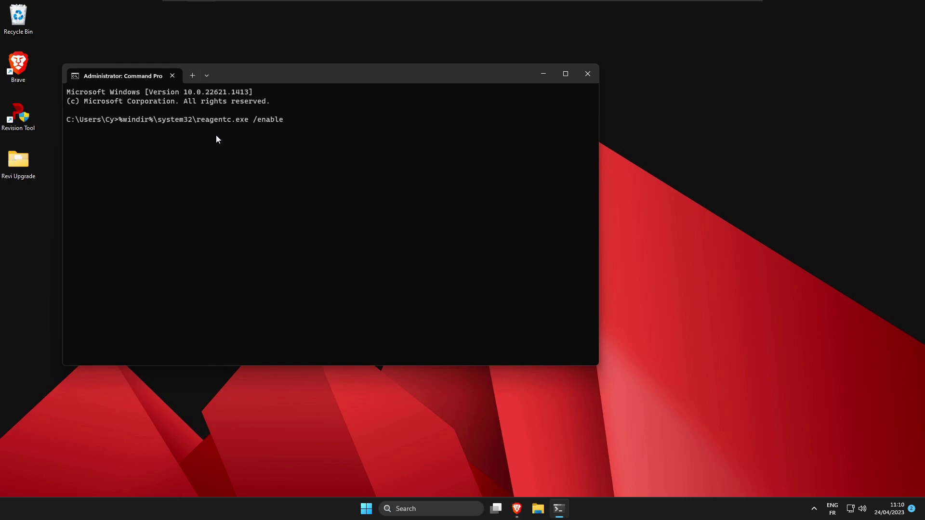
{"action": "key", "text": "Return"}
{"action": "left_click_drag", "start_coordinate": [128, 129], "coordinate": [218, 129]}
{"action": "left_click", "coordinate": [156, 134]}
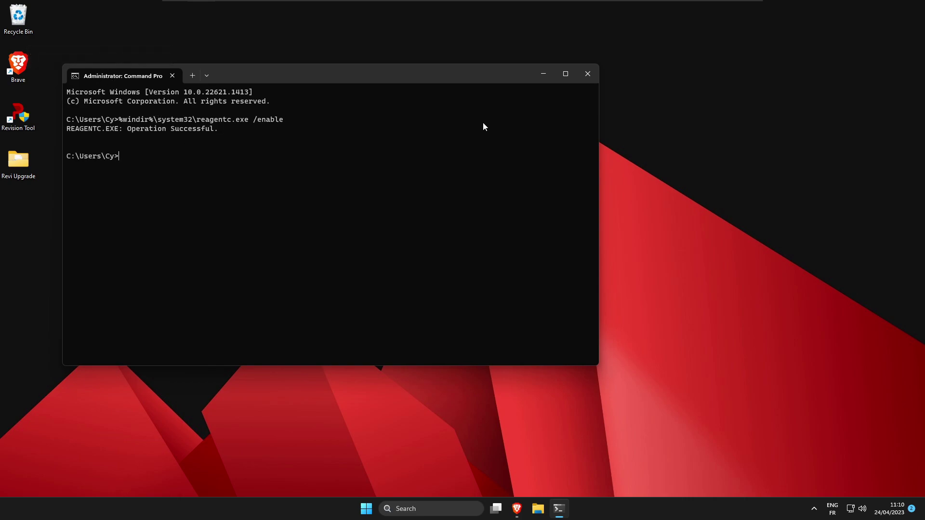
- Close the Command Prompt and restart into Advanced startup from the ms-settings Recovery page
{"action": "left_click", "coordinate": [588, 73]}
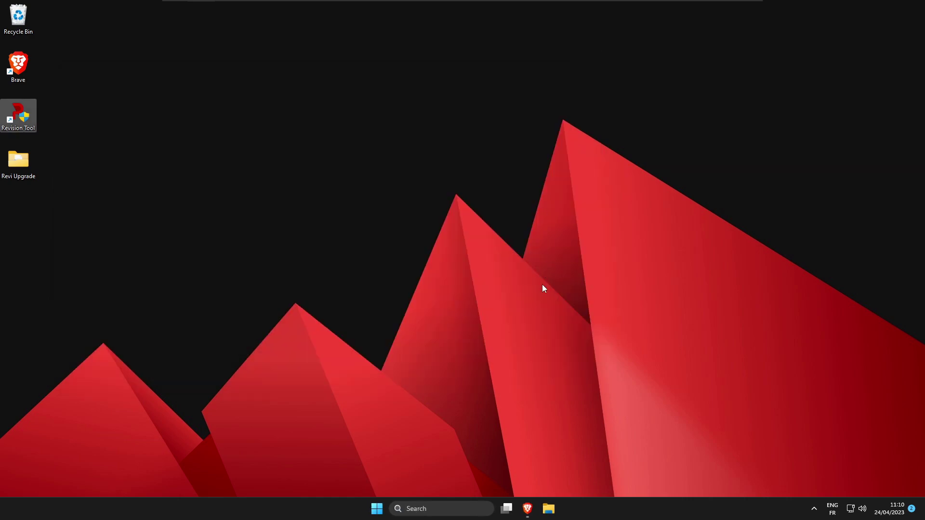
{"action": "key", "text": "super+r"}
{"action": "type", "text": "m"}
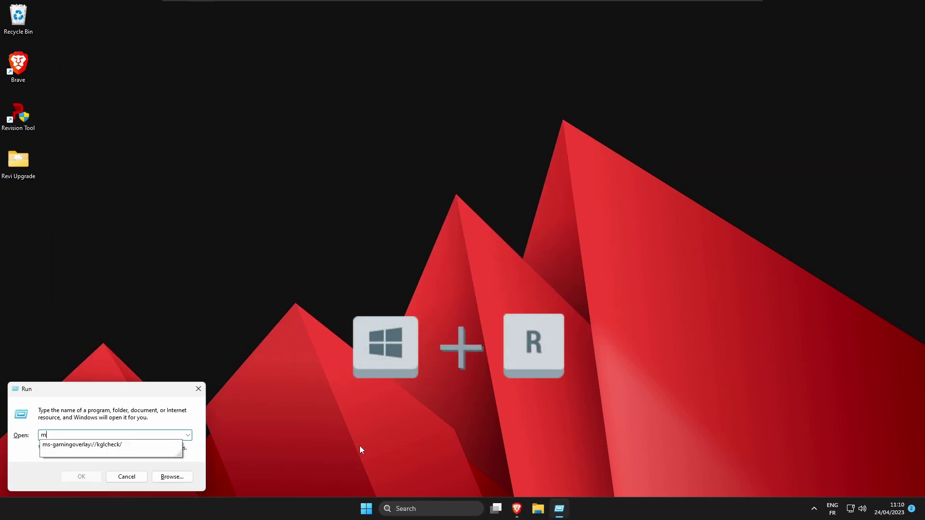
{"action": "type", "text": "s-settings:recovery"}
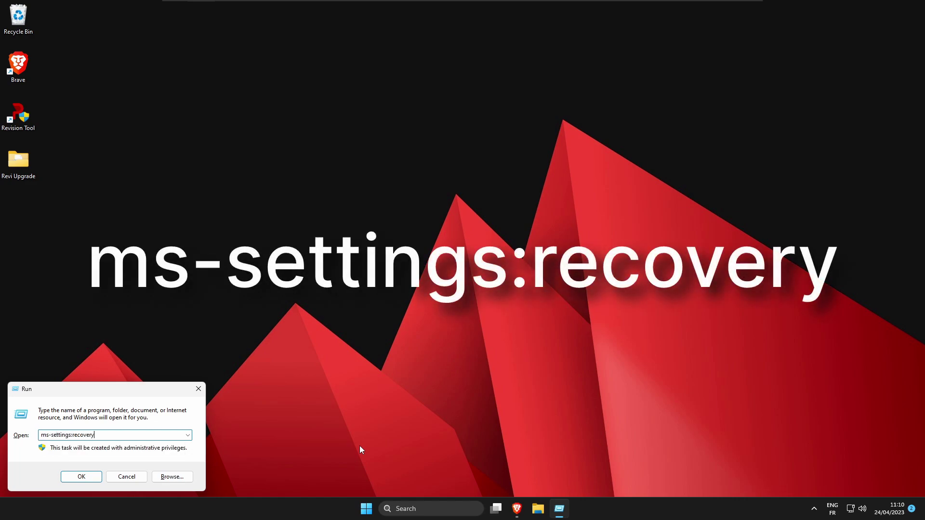
{"action": "key", "text": "Return"}
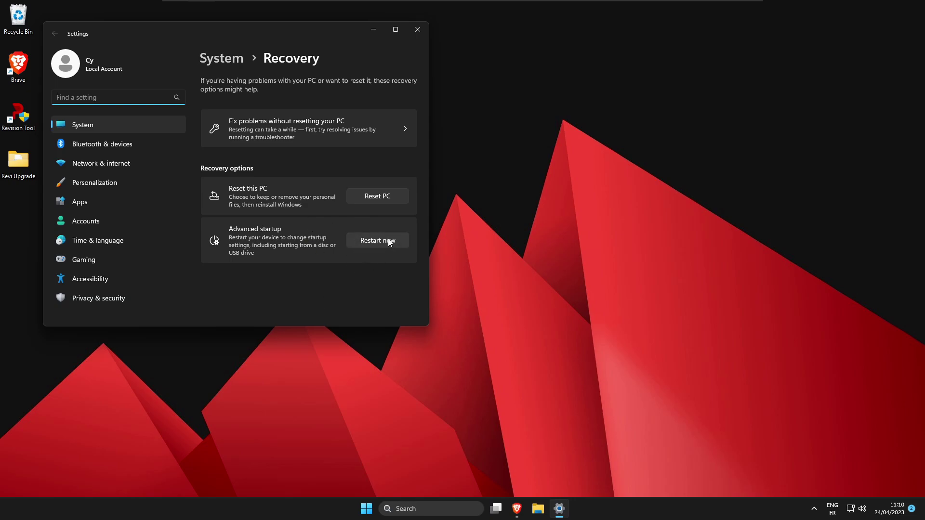
{"action": "left_click", "coordinate": [356, 242]}
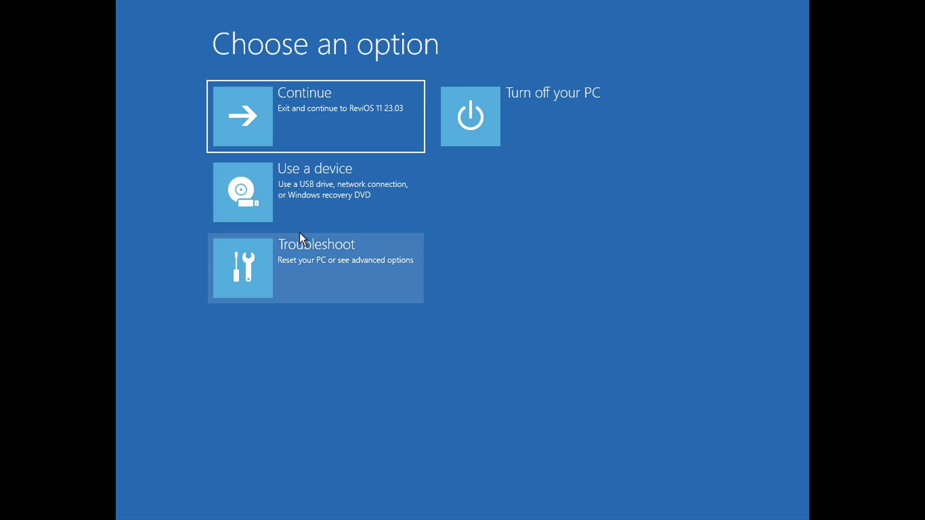
- Go to Troubleshoot > Advanced options > Command Prompt and launch regedit from it
{"action": "left_click", "coordinate": [311, 263]}
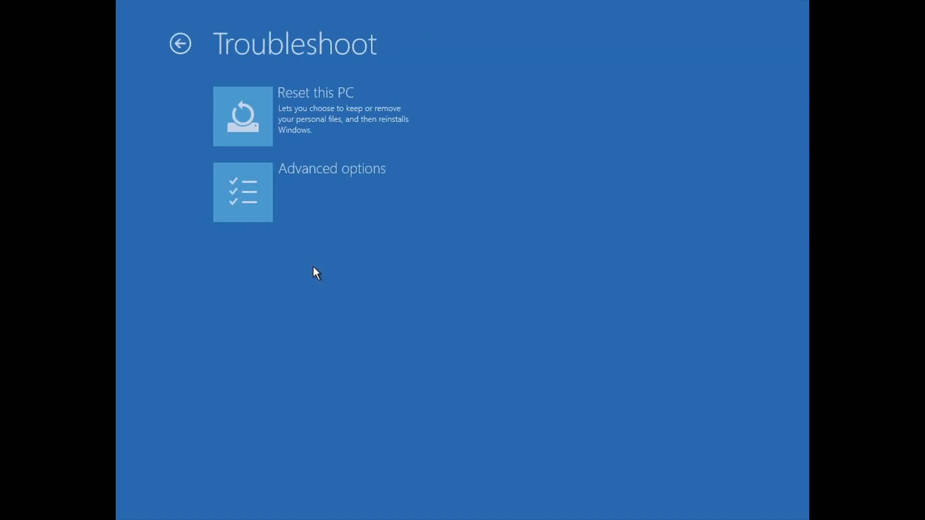
{"action": "left_click", "coordinate": [316, 182]}
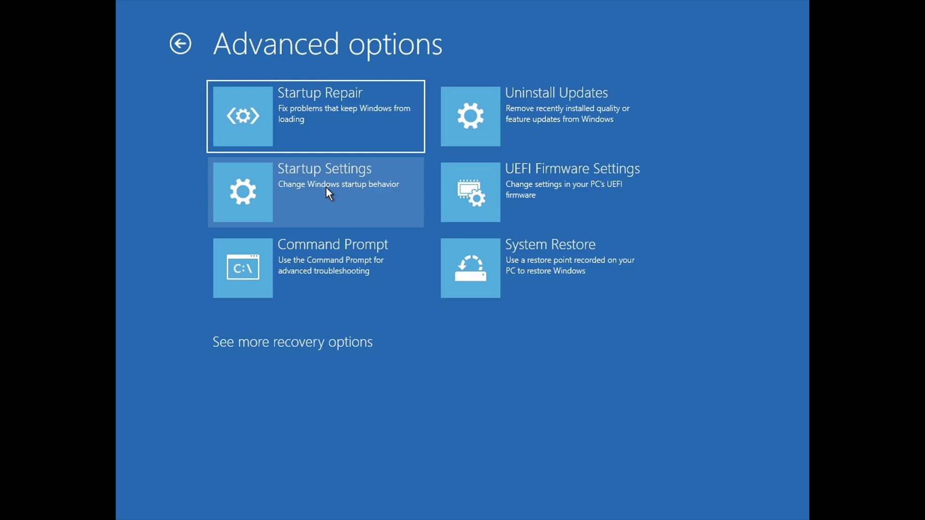
{"action": "left_click", "coordinate": [366, 258]}
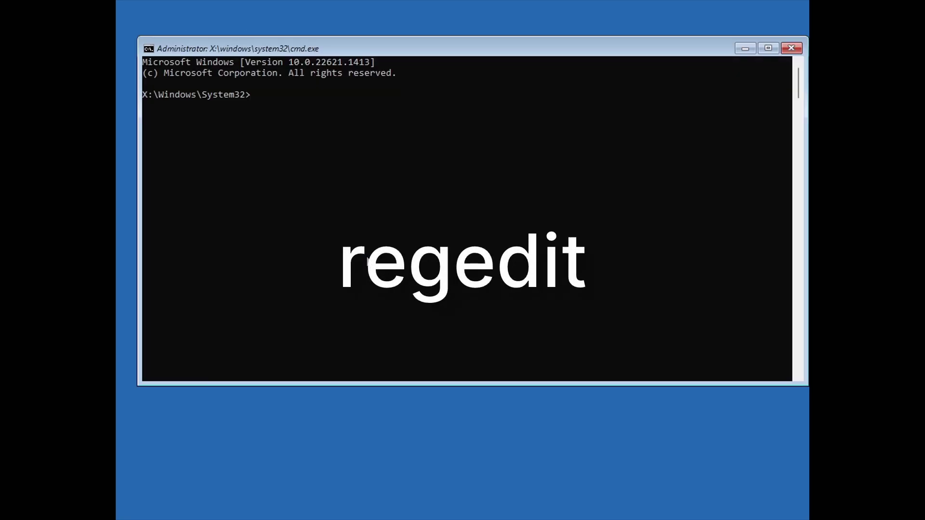
{"action": "type", "text": "re"}
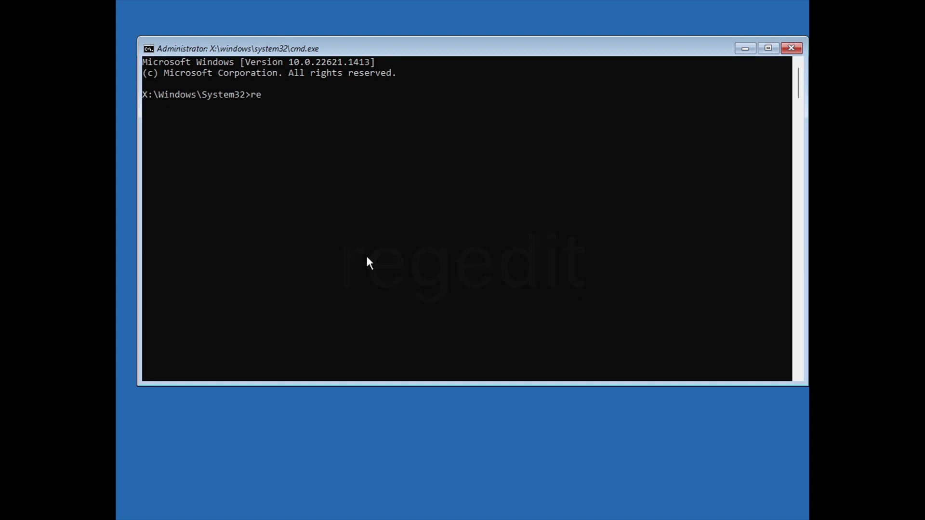
{"action": "type", "text": "gedit"}
{"action": "key", "text": "Return"}
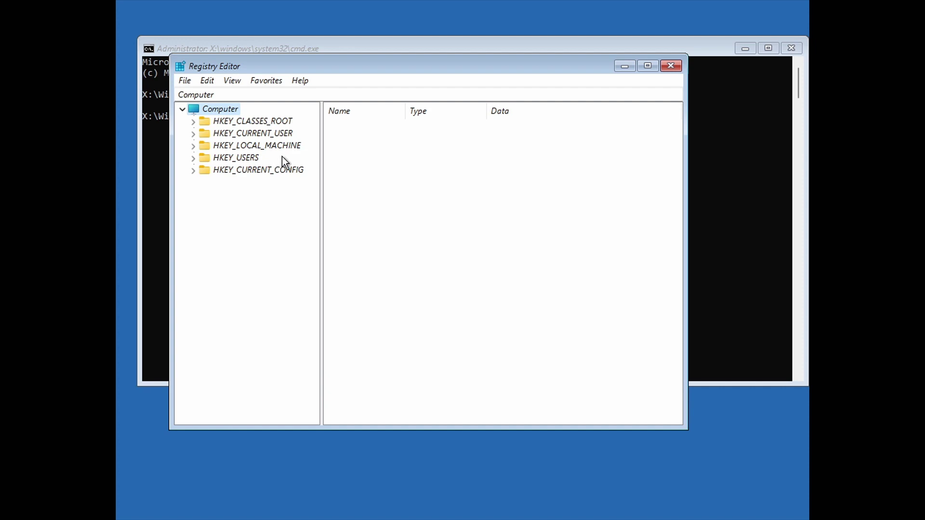
- Select HKEY_LOCAL_MACHINE and start File > Load Hive
{"action": "left_click", "coordinate": [254, 146]}
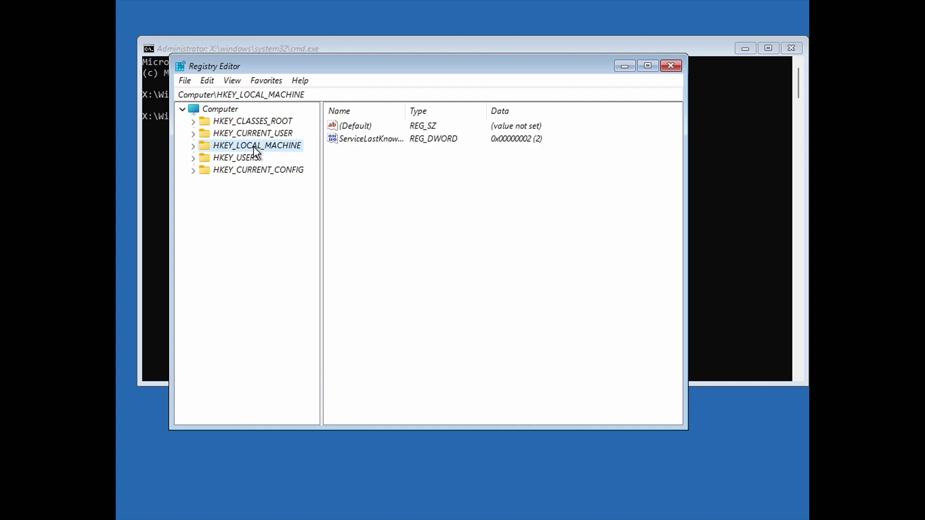
{"action": "left_click", "coordinate": [193, 147]}
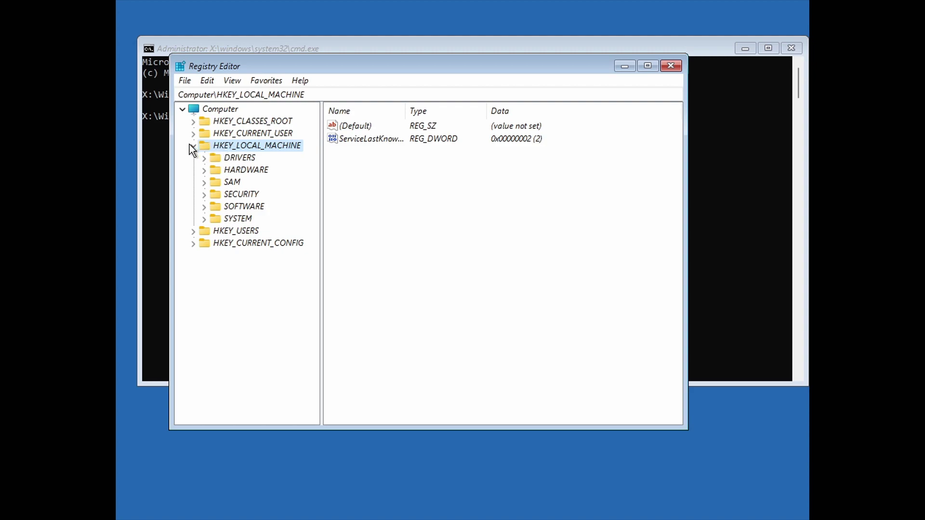
{"action": "left_click", "coordinate": [187, 81]}
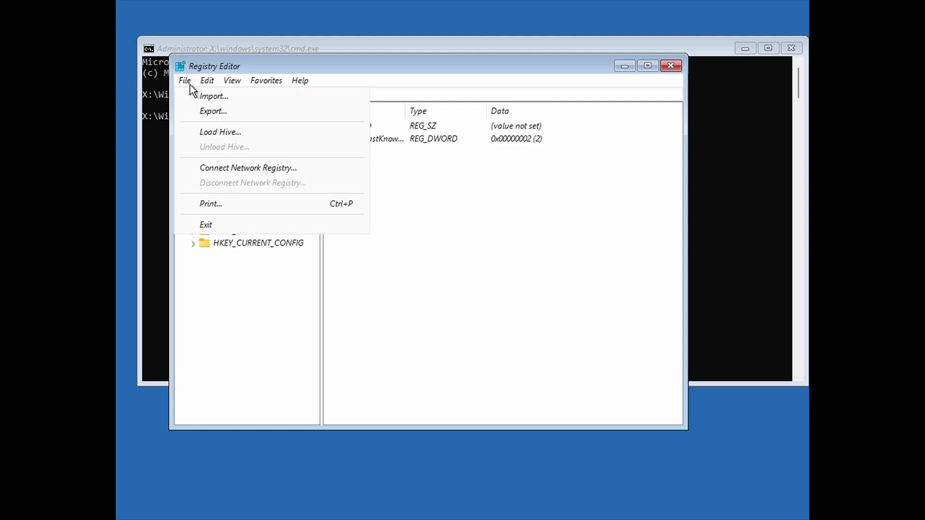
{"action": "left_click", "coordinate": [252, 132]}
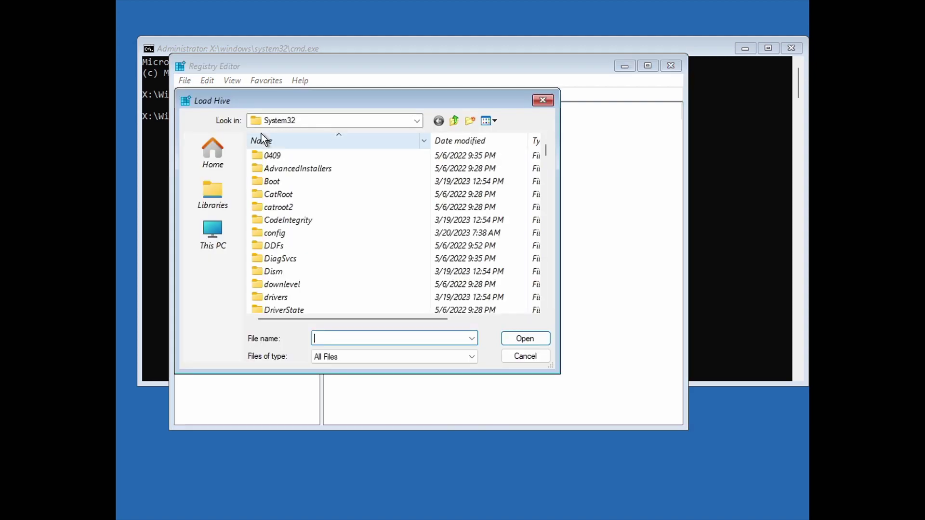
- In the Load Hive dialog, browse This PC and open drive C:
{"action": "left_click", "coordinate": [210, 229]}
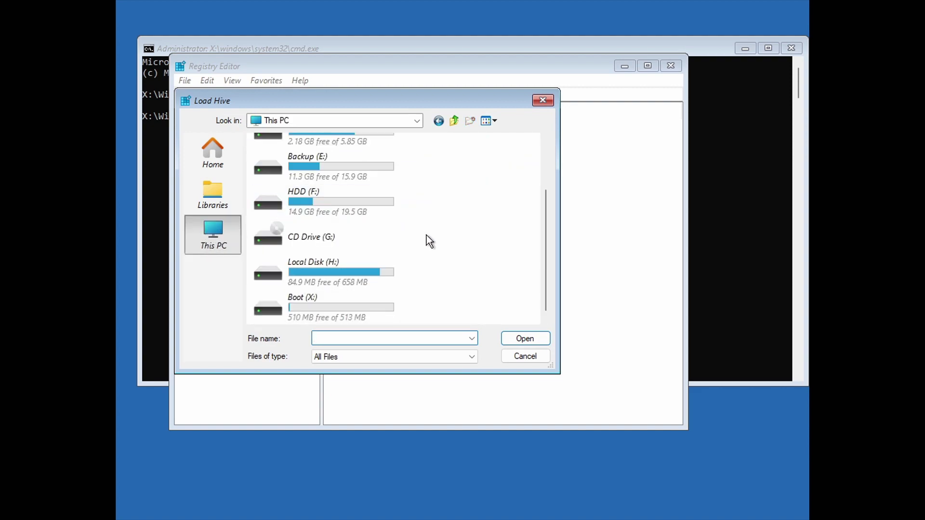
{"action": "scroll", "coordinate": [432, 239], "scroll_direction": "up", "scroll_amount": 3}
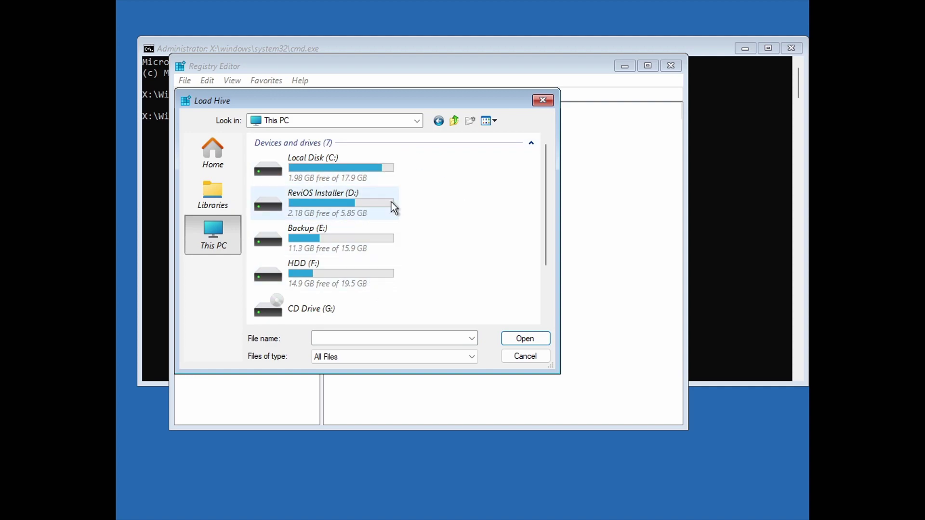
{"action": "scroll", "coordinate": [366, 236], "scroll_direction": "down", "scroll_amount": 3}
{"action": "scroll", "coordinate": [309, 228], "scroll_direction": "up", "scroll_amount": 3}
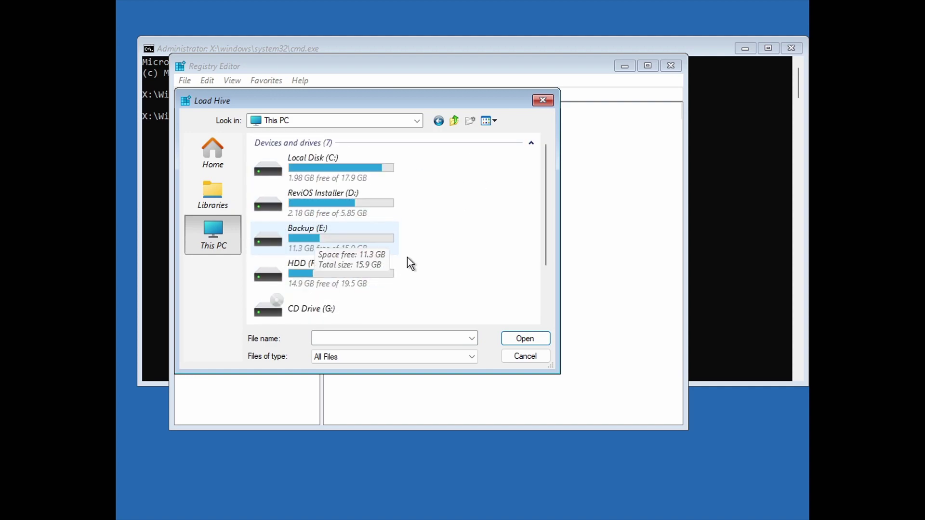
{"action": "double_click", "coordinate": [348, 176]}
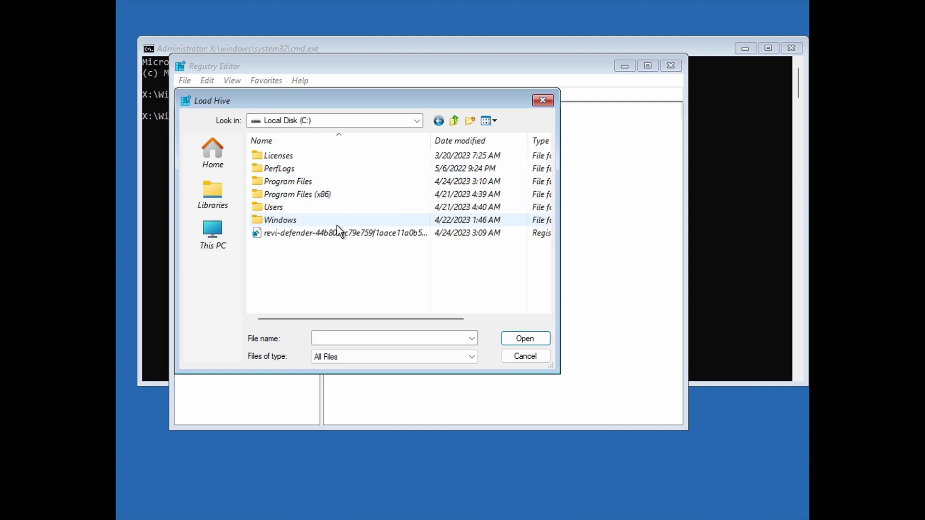
{"action": "left_click", "coordinate": [306, 236]}
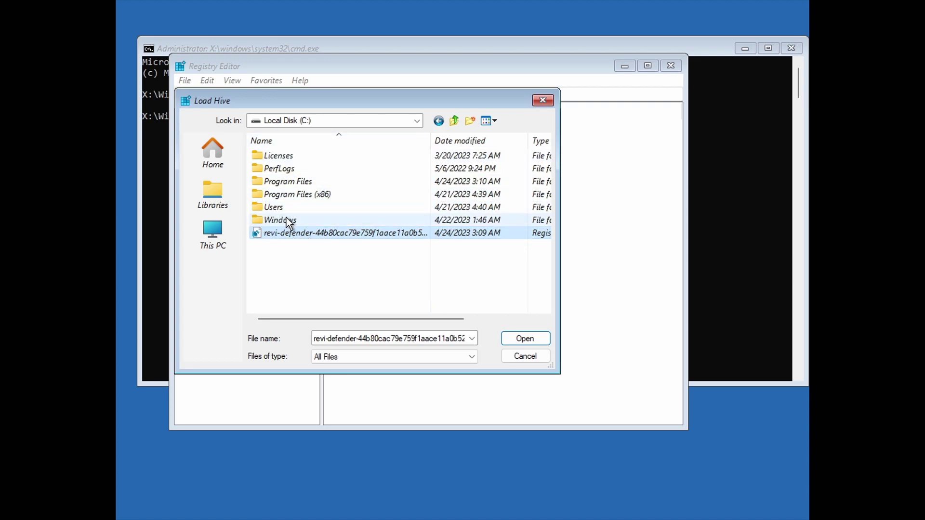
- Navigate to Windows\System32\config and select the SYSTEM hive file
{"action": "double_click", "coordinate": [284, 221]}
{"action": "scroll", "coordinate": [451, 193], "scroll_direction": "down", "scroll_amount": 20}
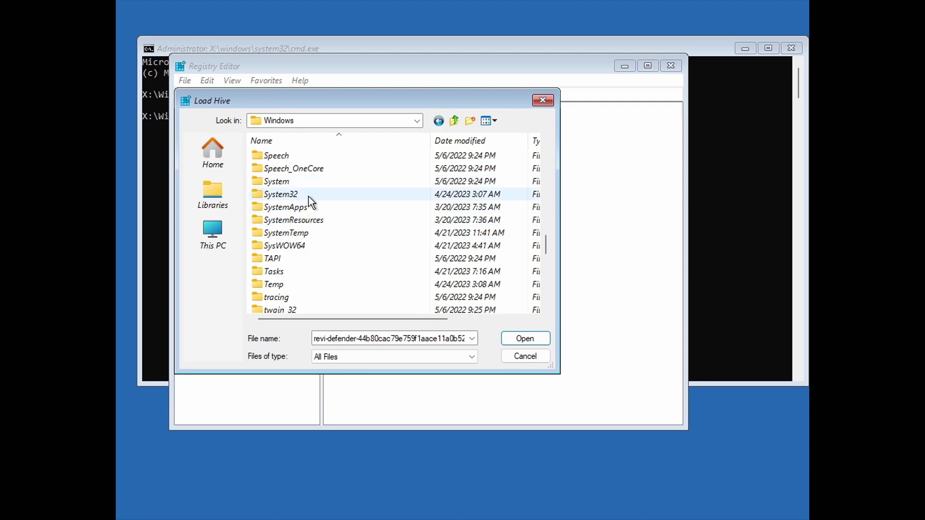
{"action": "double_click", "coordinate": [317, 195]}
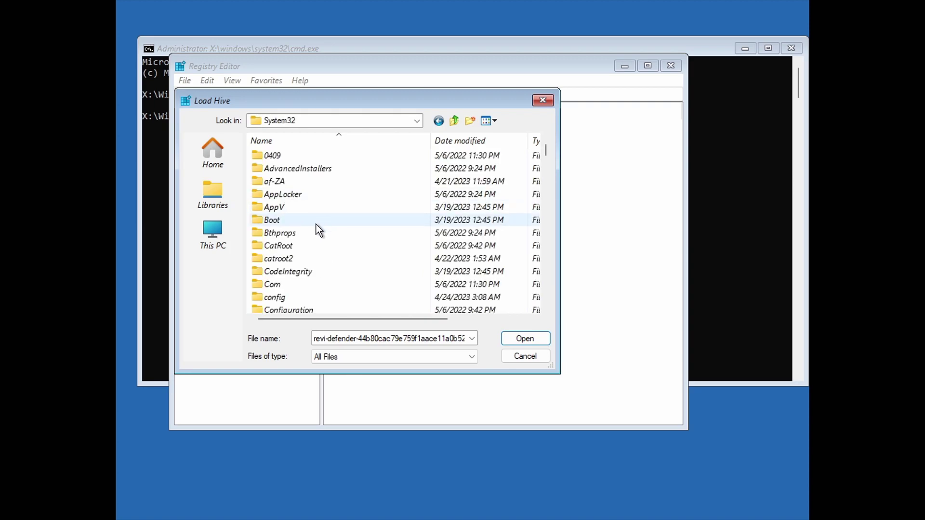
{"action": "scroll", "coordinate": [311, 238], "scroll_direction": "down", "scroll_amount": 1}
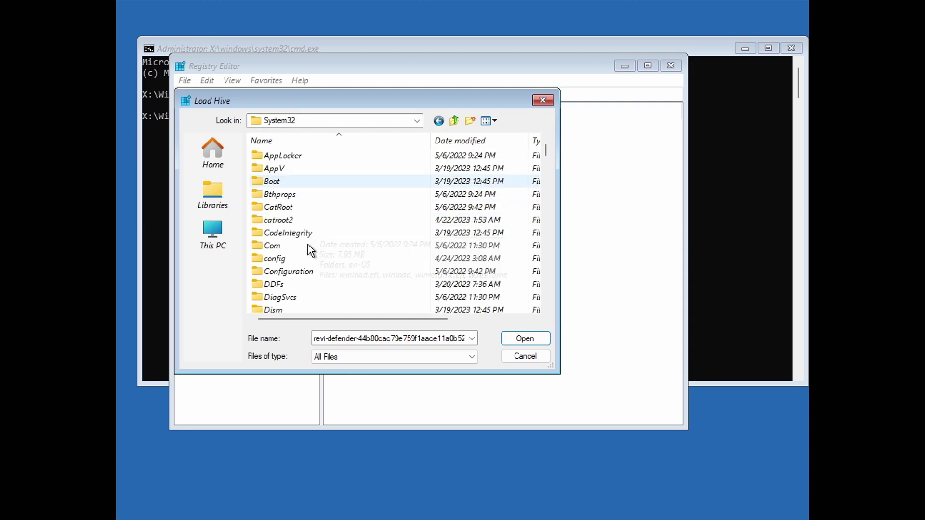
{"action": "double_click", "coordinate": [282, 258]}
{"action": "left_click", "coordinate": [283, 258]}
{"action": "scroll", "coordinate": [283, 259], "scroll_direction": "down", "scroll_amount": 1}
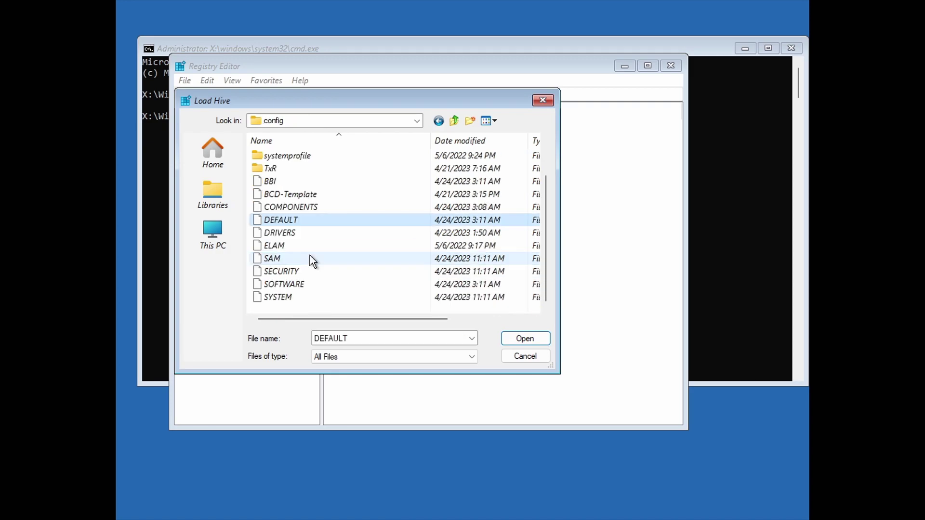
{"action": "left_click", "coordinate": [293, 299]}
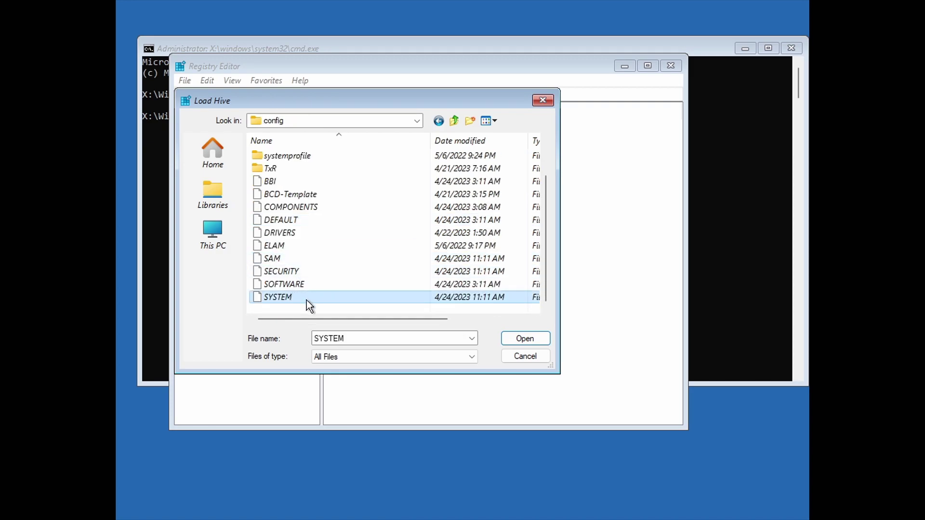
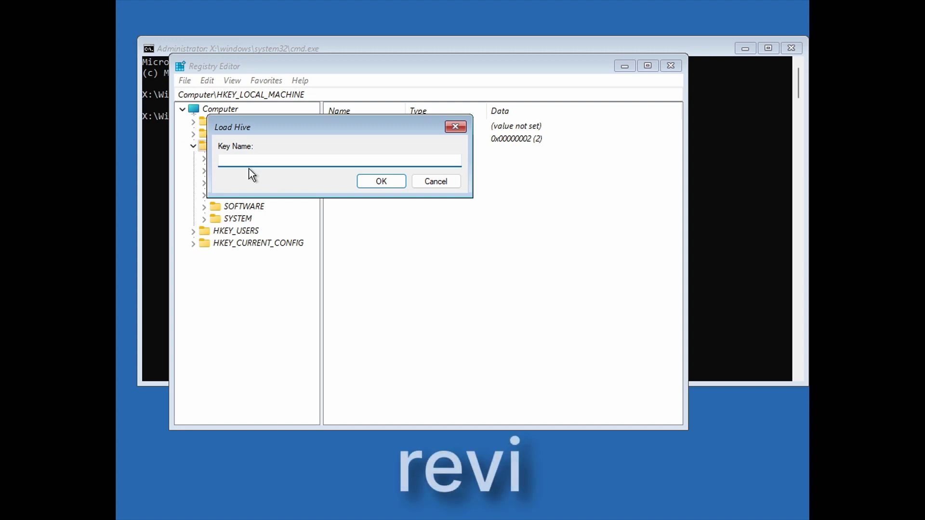
- Load the offline SYSTEM hive as 'revi' under HKEY_LOCAL_MACHINE and select the revi key
{"action": "type", "text": "revi"}
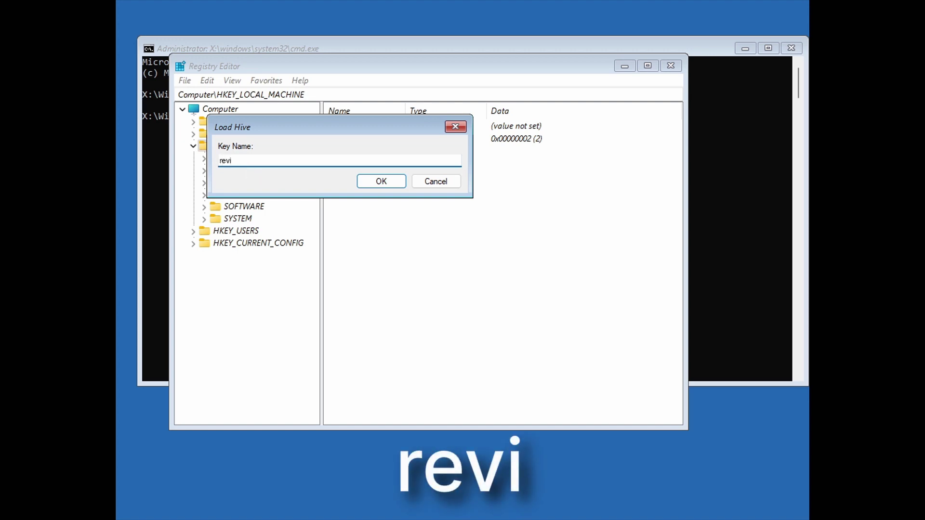
{"action": "left_click", "coordinate": [394, 182]}
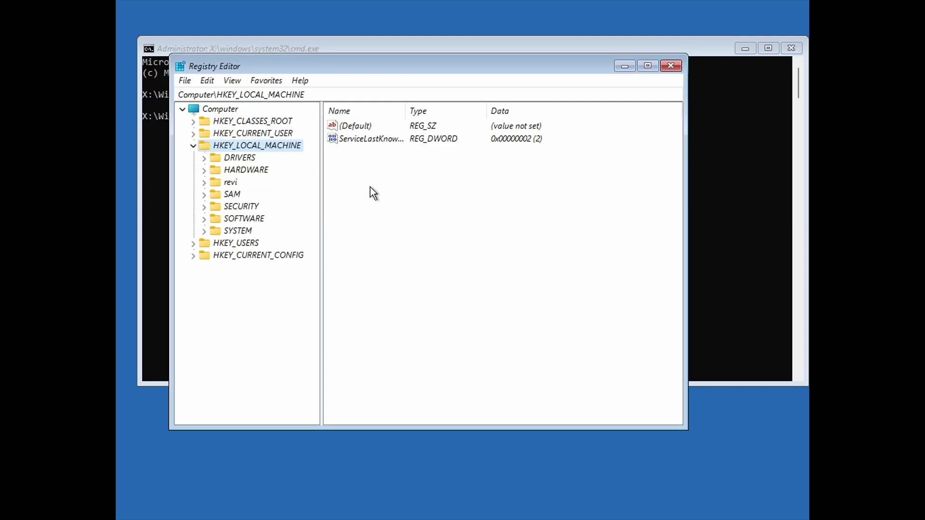
{"action": "left_click", "coordinate": [230, 184]}
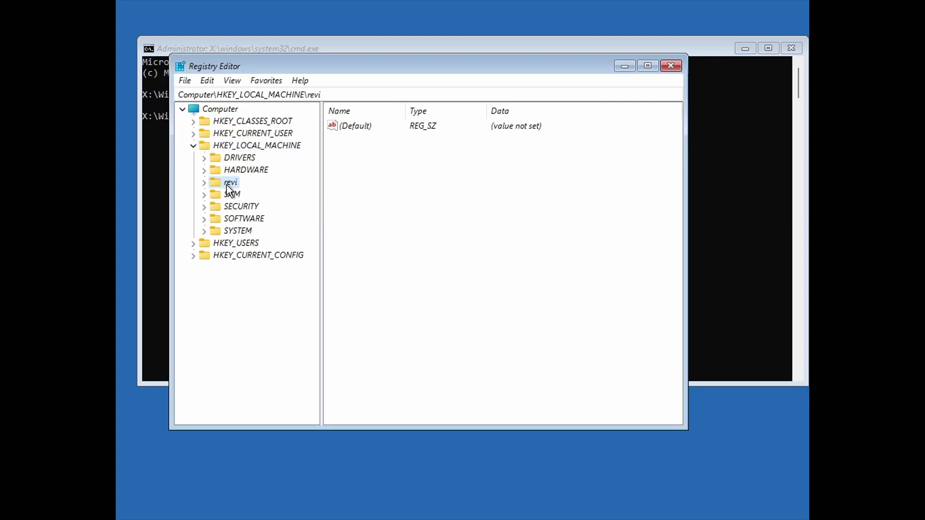
- Import the revi-defender .reg file from Local Disk (C:) and dismiss the success message
{"action": "left_click", "coordinate": [183, 82]}
{"action": "left_click", "coordinate": [223, 97]}
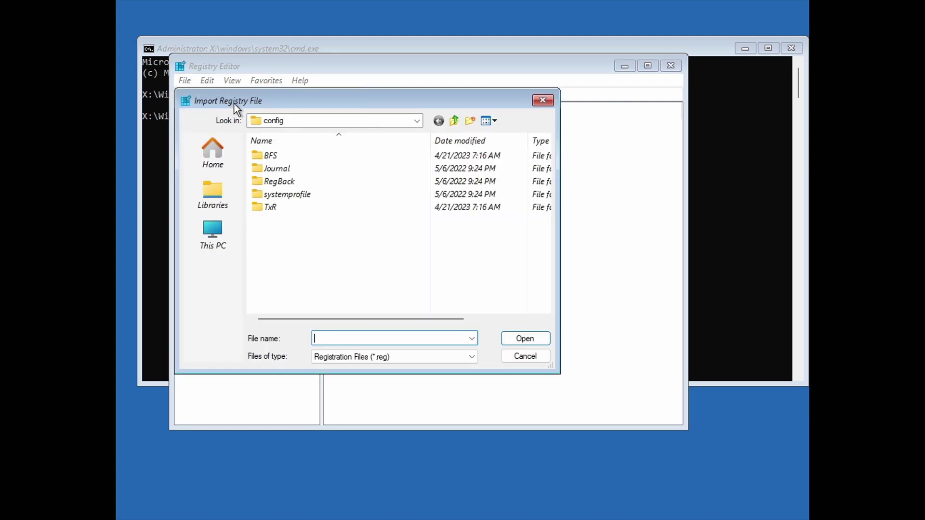
{"action": "left_click", "coordinate": [230, 227]}
{"action": "double_click", "coordinate": [323, 171]}
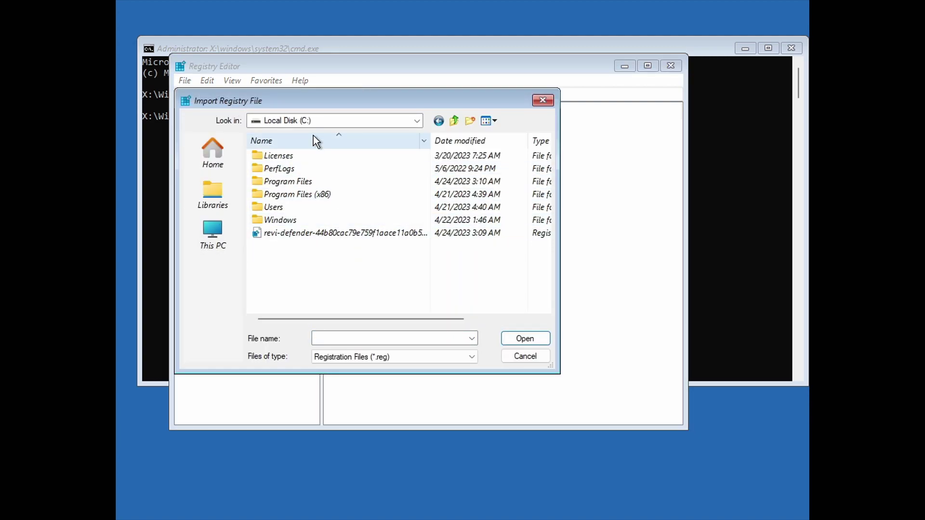
{"action": "left_click", "coordinate": [325, 234]}
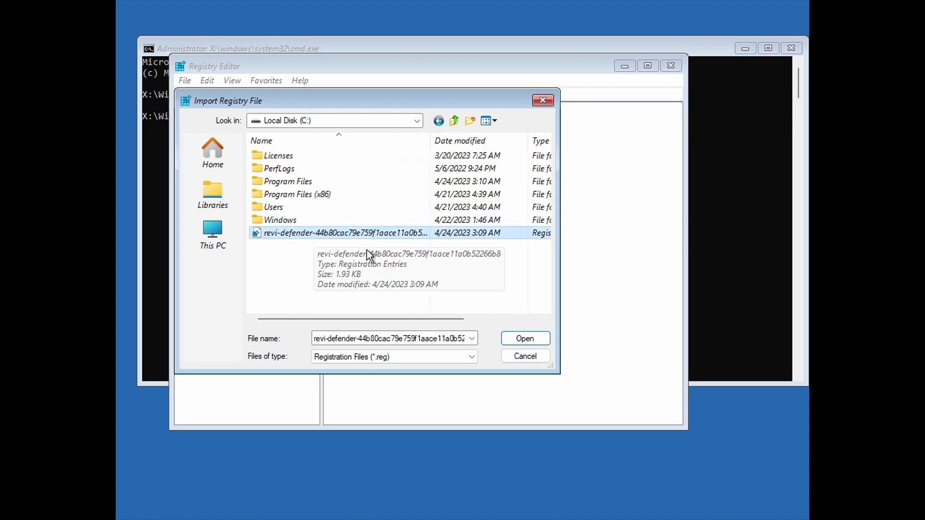
{"action": "left_click", "coordinate": [525, 338]}
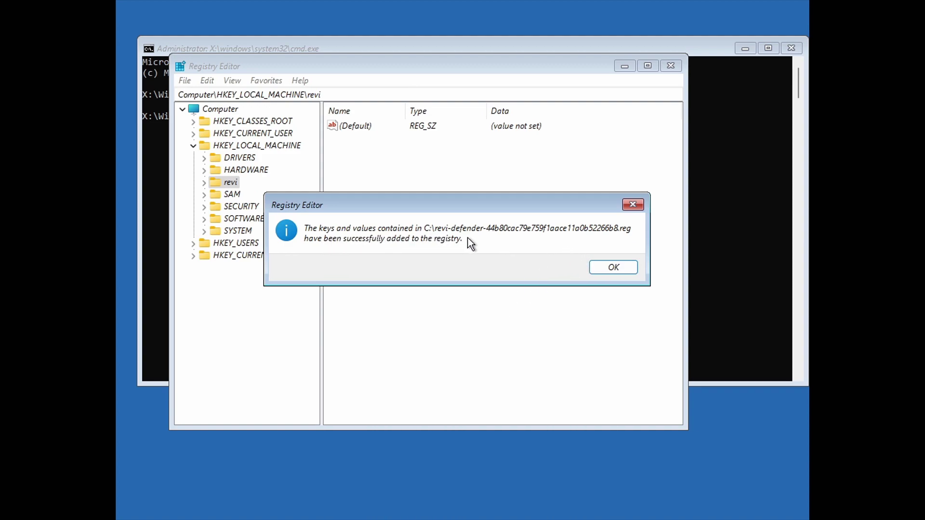
{"action": "left_click", "coordinate": [612, 268]}
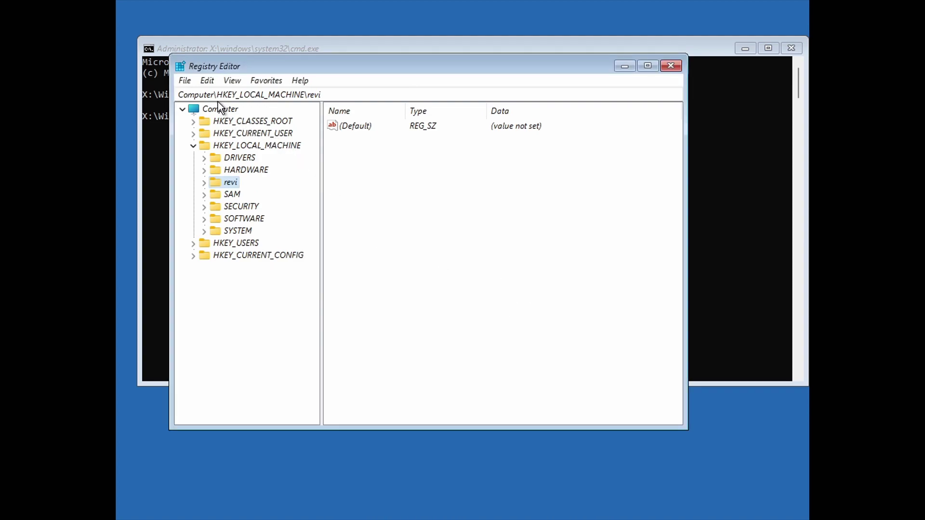
- Choose Unload Hive for revi, bringing up the confirmation to unload it with all subkeys
{"action": "left_click", "coordinate": [201, 81]}
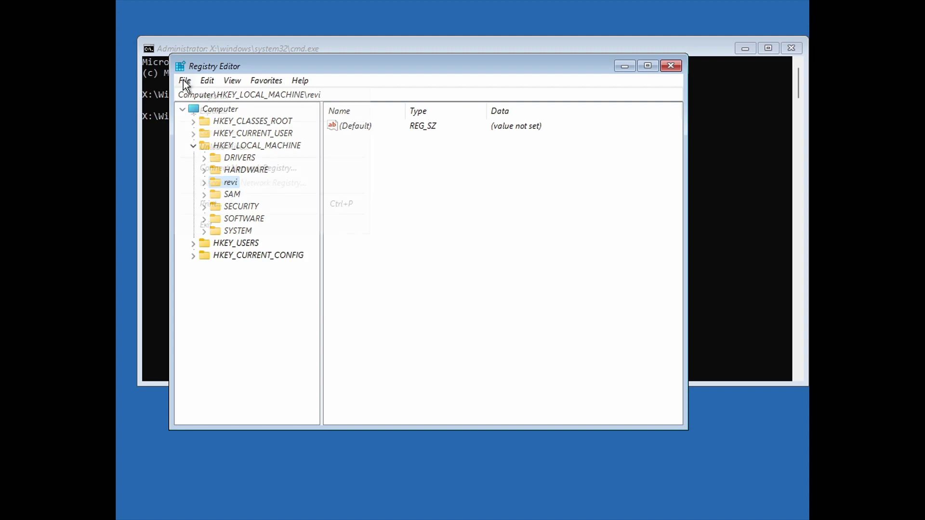
{"action": "mouse_move", "coordinate": [185, 82]}
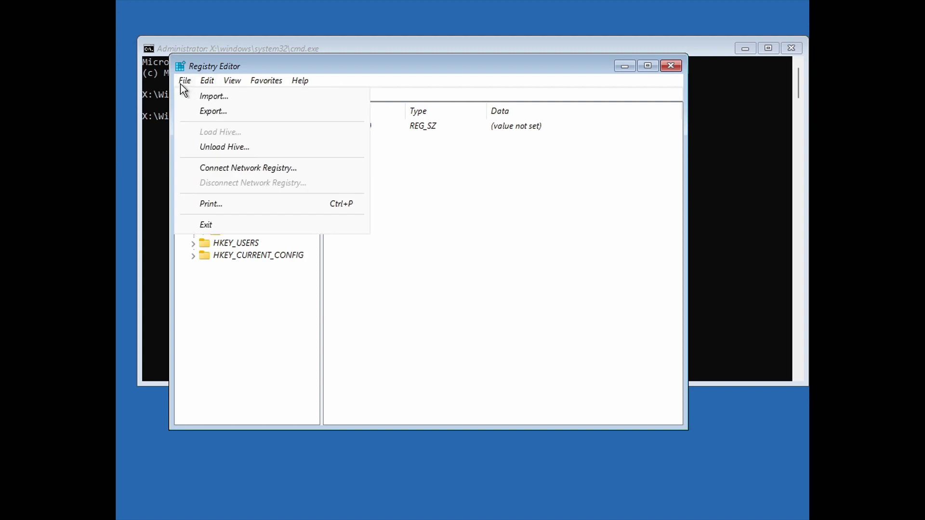
{"action": "left_click", "coordinate": [220, 148]}
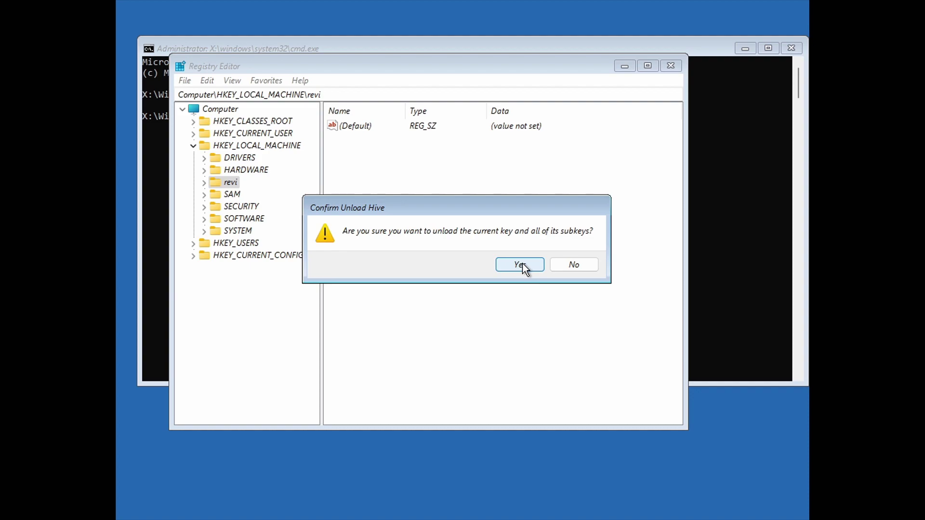
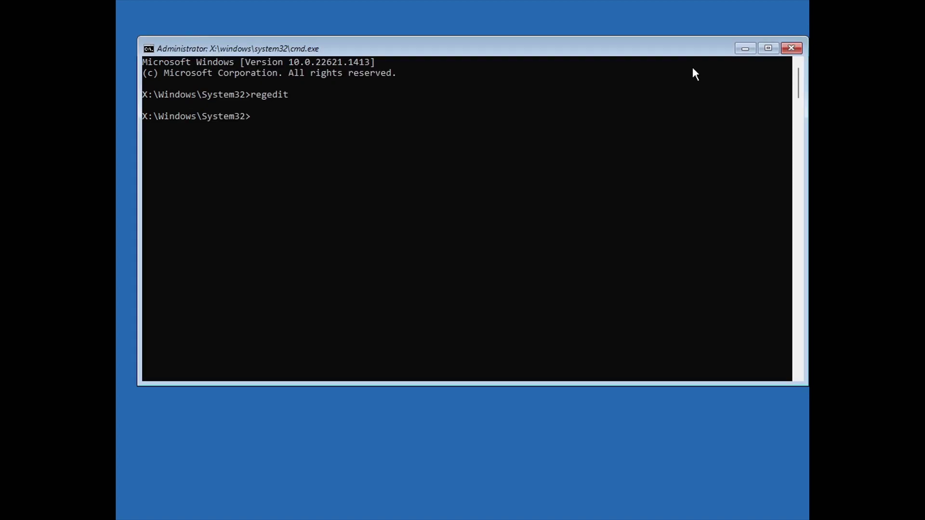
- Close the recovery command console and continue booting into the ReviOS desktop
{"action": "left_click", "coordinate": [791, 48]}
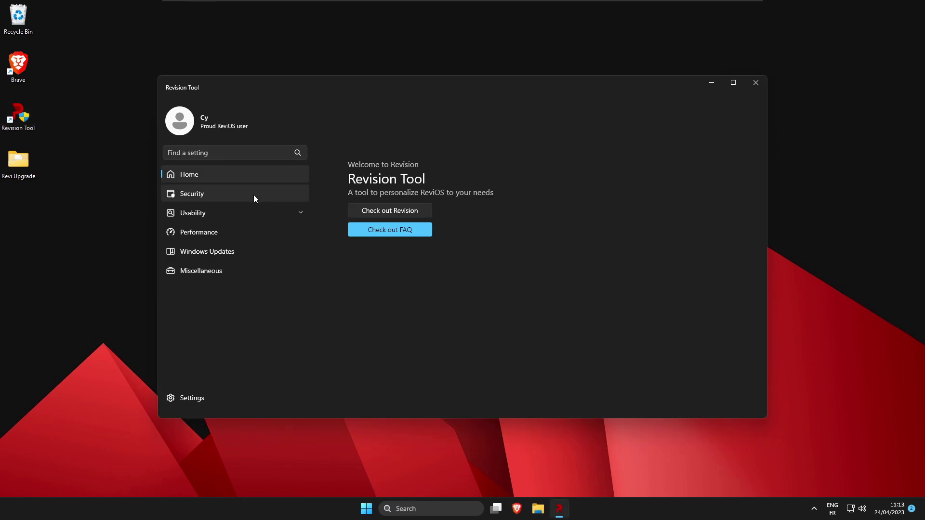
- Confirm Windows Defender is Off on Revision Tool's Security page, then close Revision Tool
{"action": "left_click", "coordinate": [254, 198]}
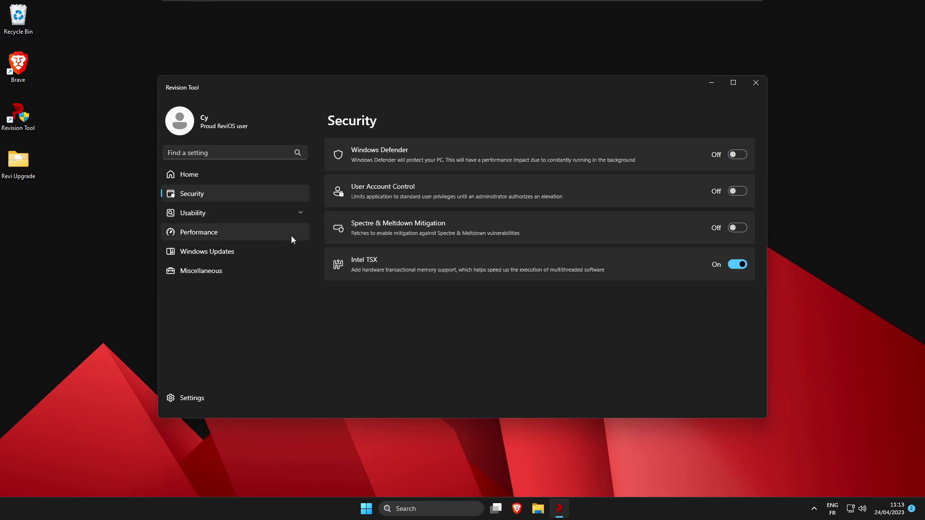
{"action": "left_click", "coordinate": [763, 86]}
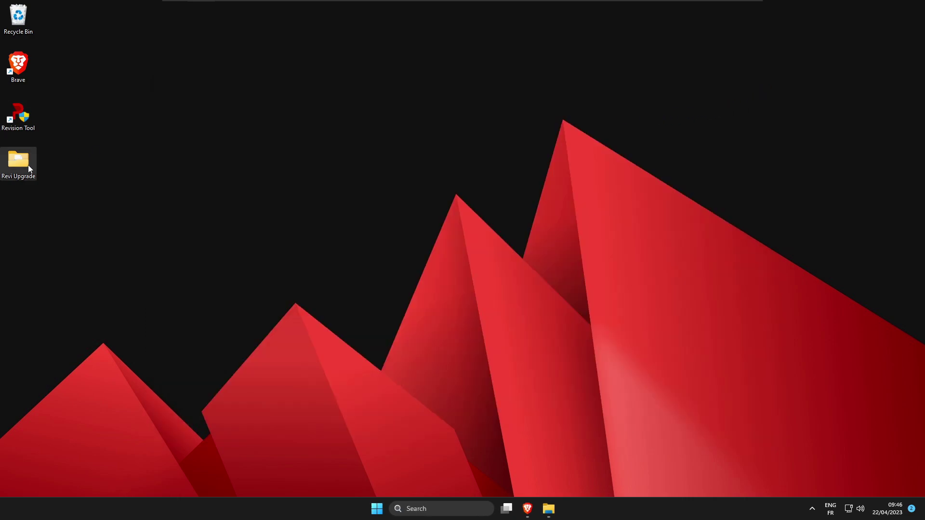
- Run upgrade.bat from the Revi Upgrade folder with administrator approval to launch Windows Server Setup
{"action": "double_click", "coordinate": [30, 168]}
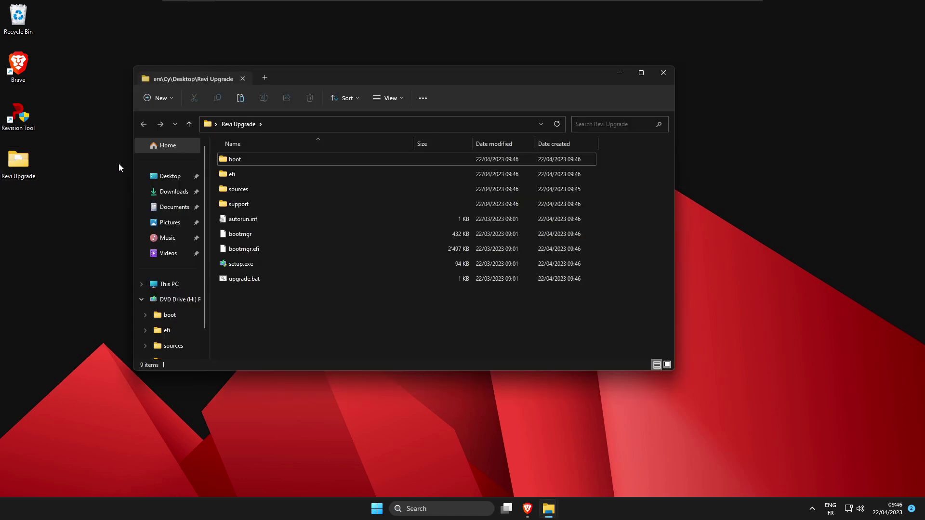
{"action": "left_click", "coordinate": [254, 279]}
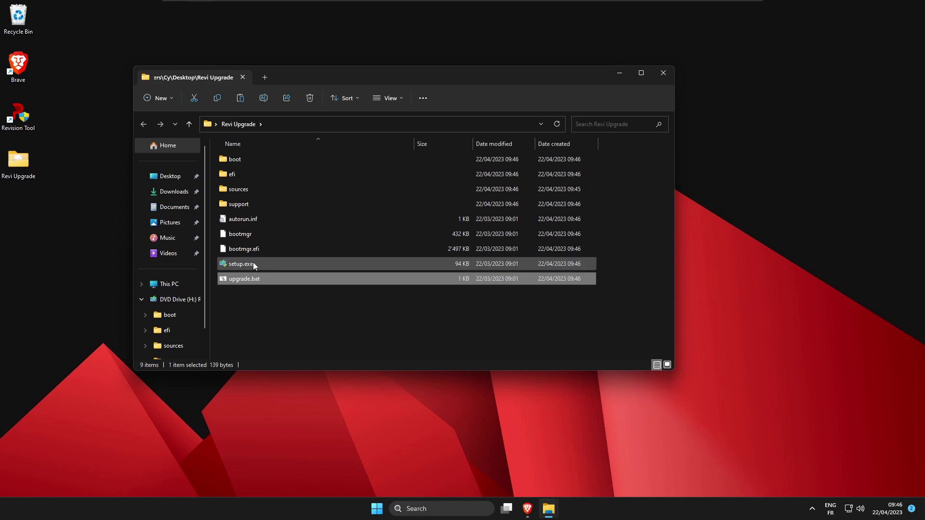
{"action": "right_click", "coordinate": [259, 278]}
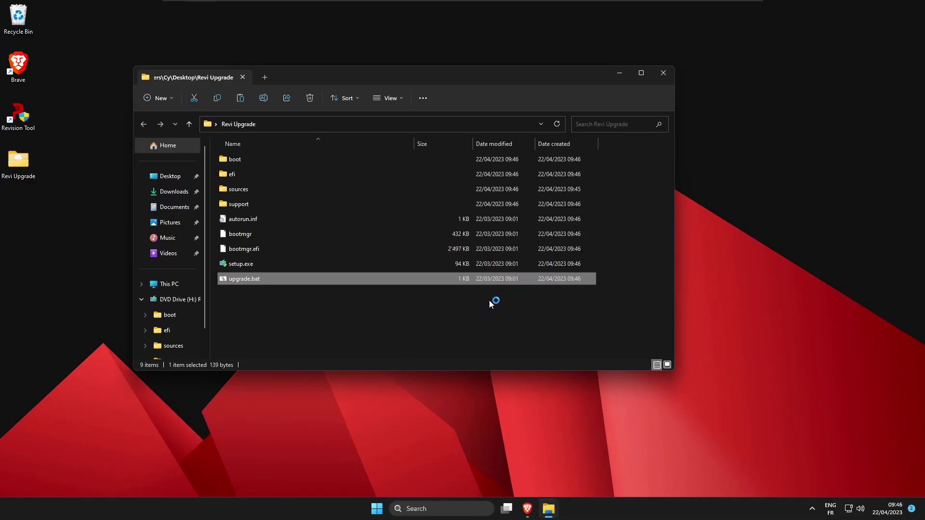
{"action": "left_click", "coordinate": [615, 74]}
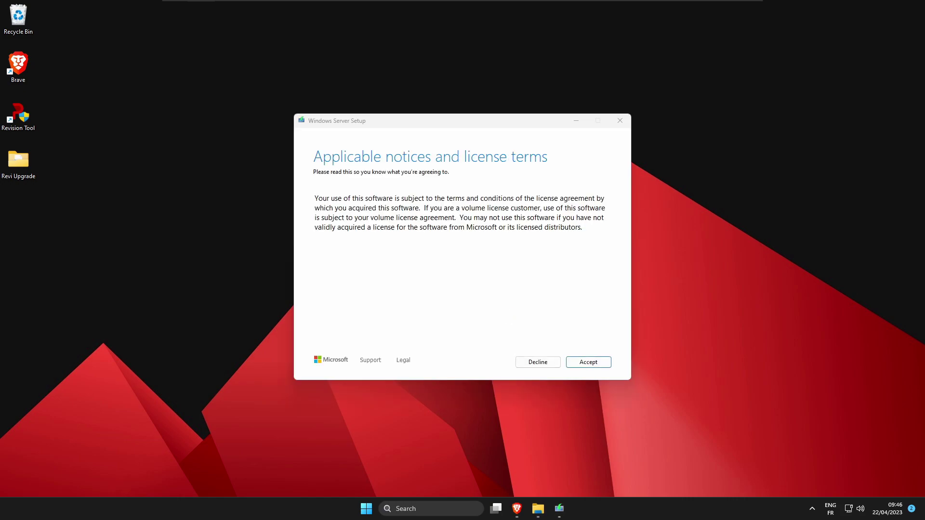
- Accept the license terms and keep files, settings, and apps for the upgrade
{"action": "left_click", "coordinate": [590, 362]}
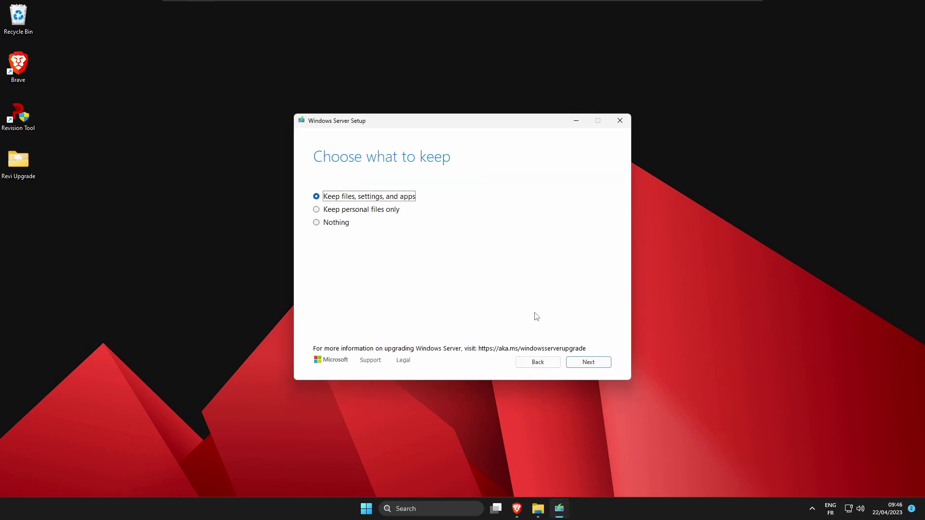
{"action": "left_click", "coordinate": [589, 362]}
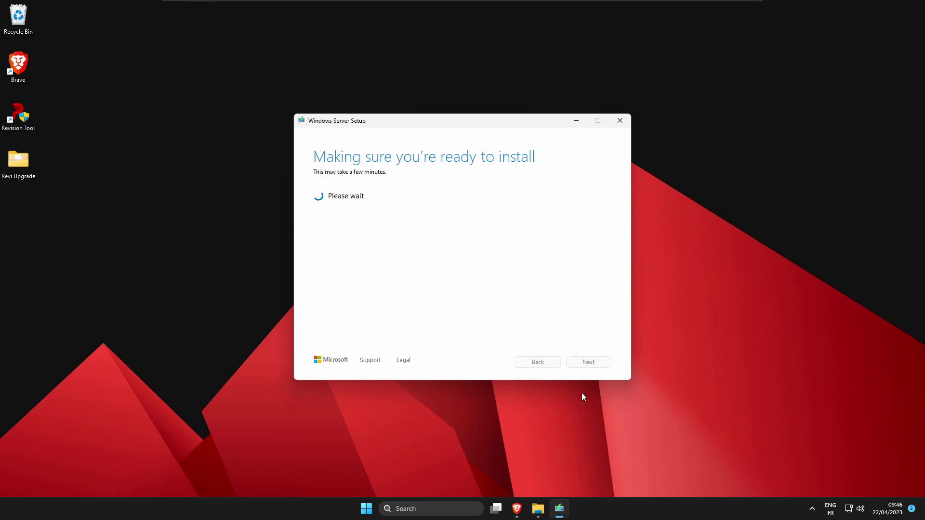